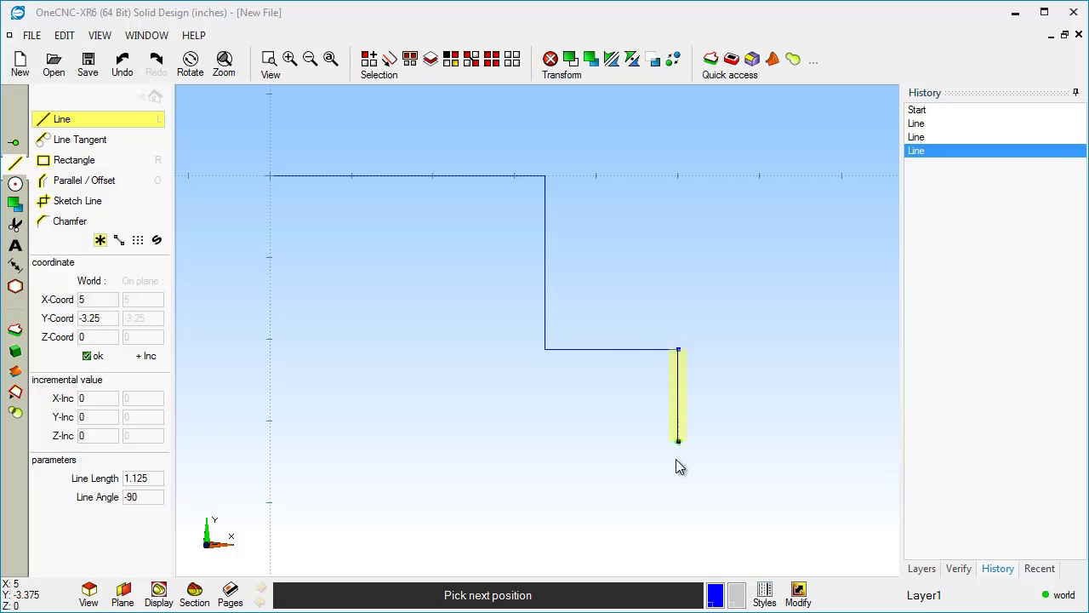
Complete the closed stepped profile with lines through (5, -4), (2, -4), (2, -3.125) and (0, -3.125) back to the origin.
click(678, 503)
click(433, 502)
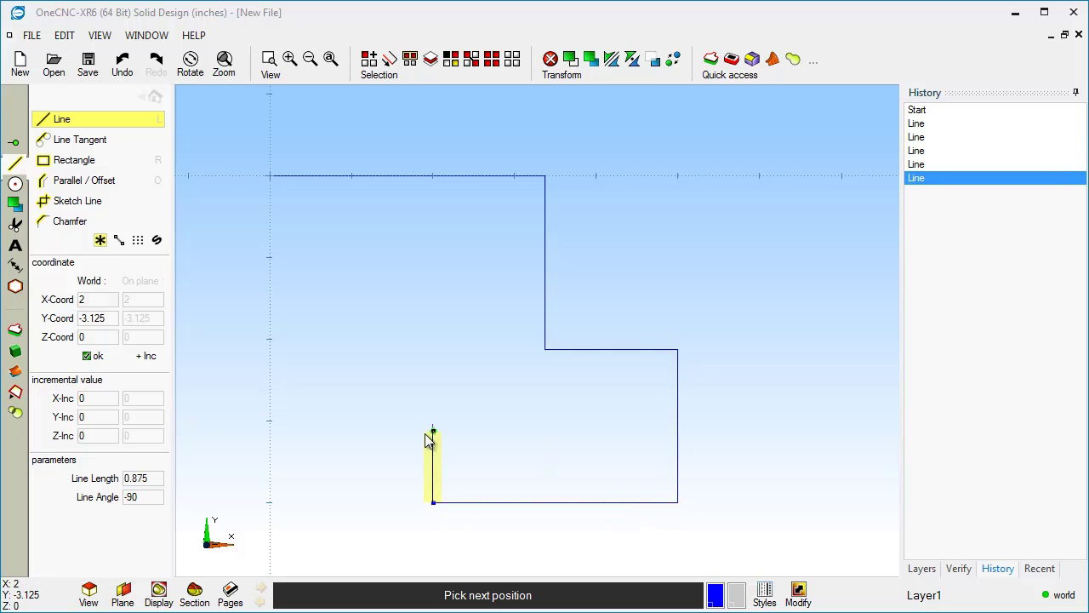
click(432, 432)
click(271, 432)
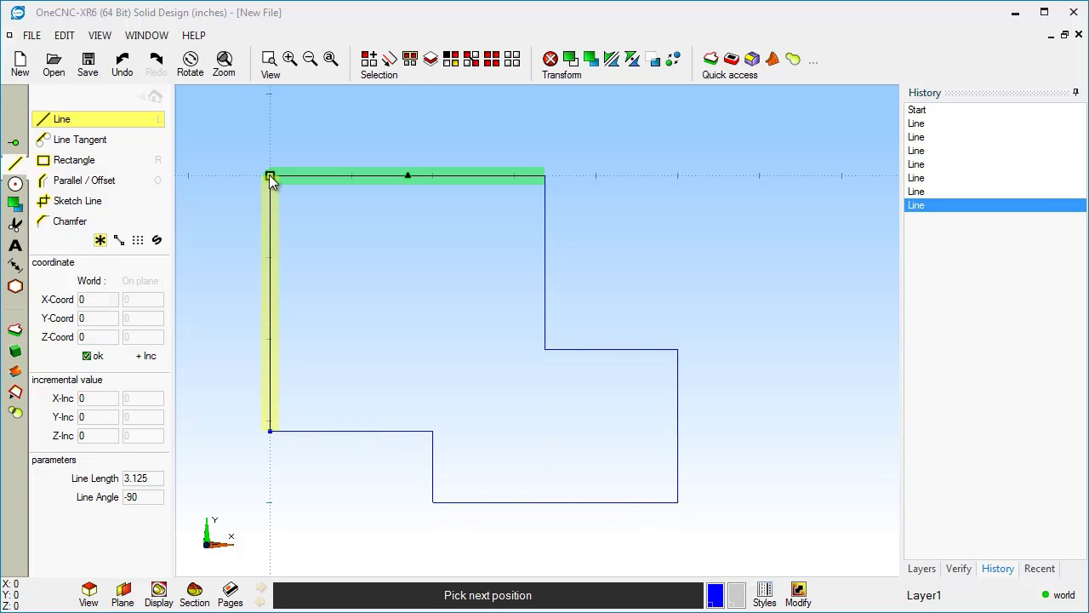
click(271, 176)
key(Escape)
Extrude the closed profile curves into a solid block with a height of -1.25.
right_drag(370, 333, 392, 330)
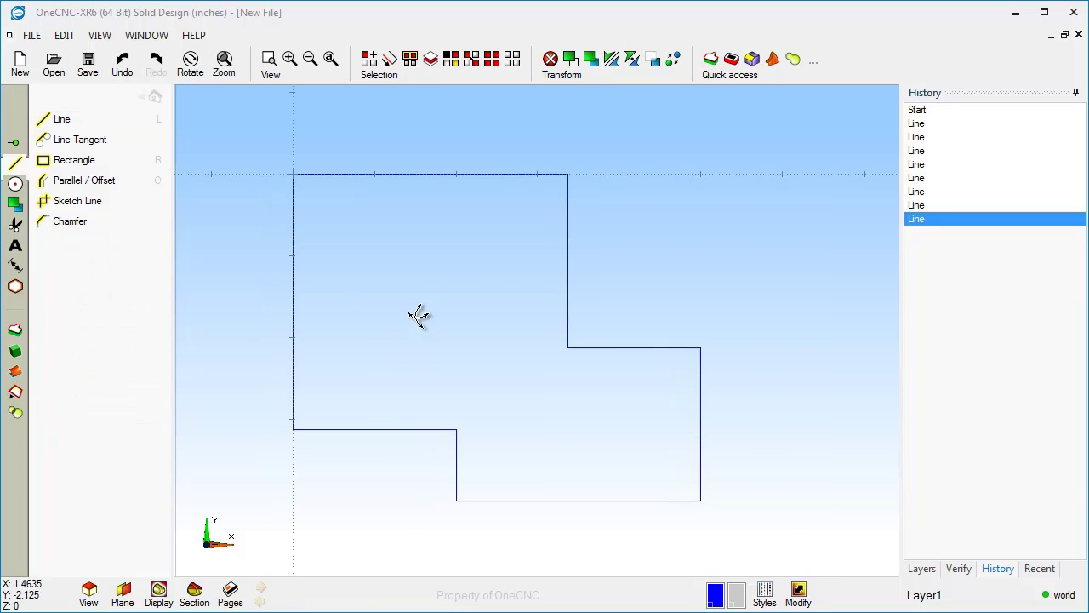
middle_drag(418, 317, 382, 204)
click(15, 332)
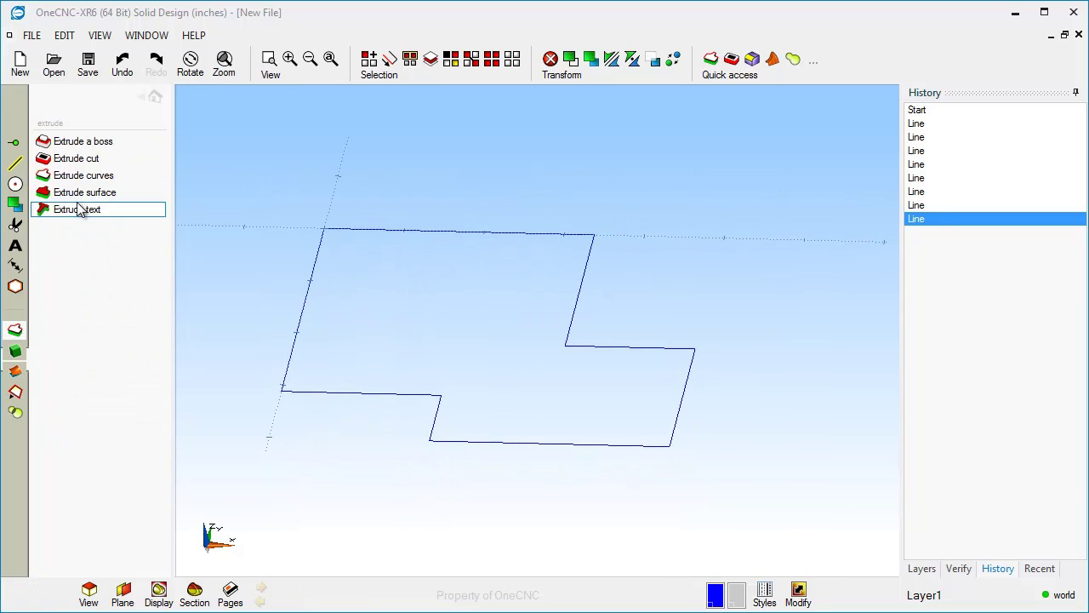
click(136, 176)
click(255, 290)
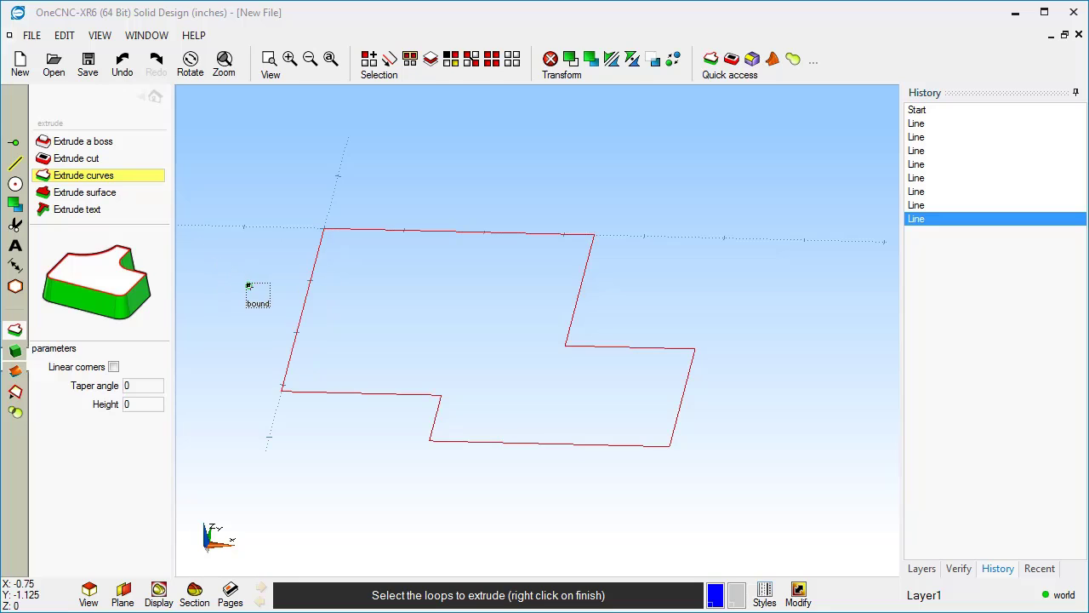
right_click(258, 305)
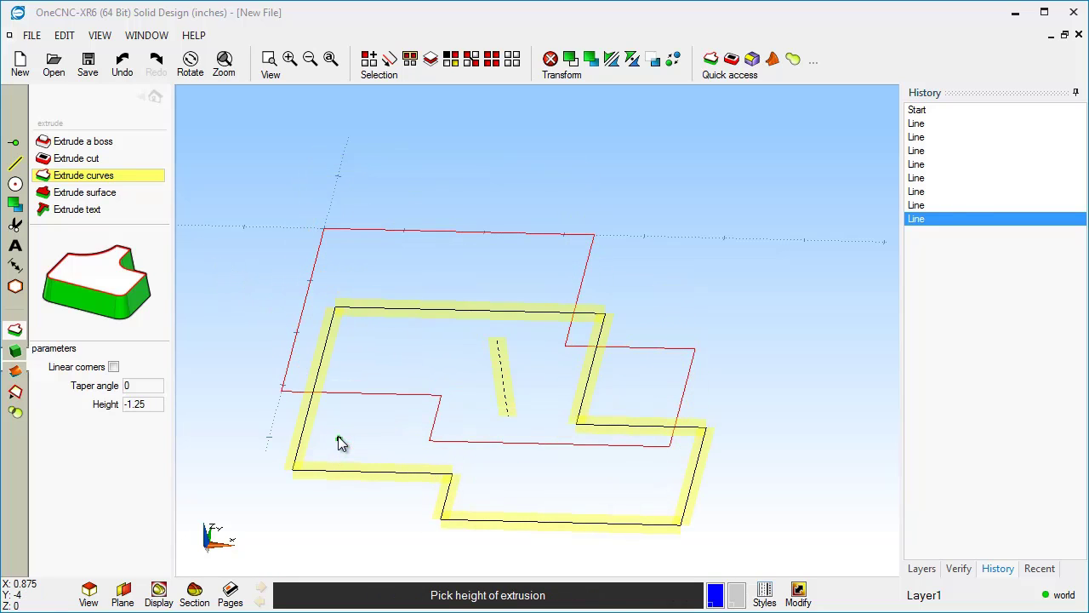
click(339, 443)
Apply a standard fillet of radius 0.5 to the two vertical inside corner edges of the block.
middle_drag(424, 309, 482, 280)
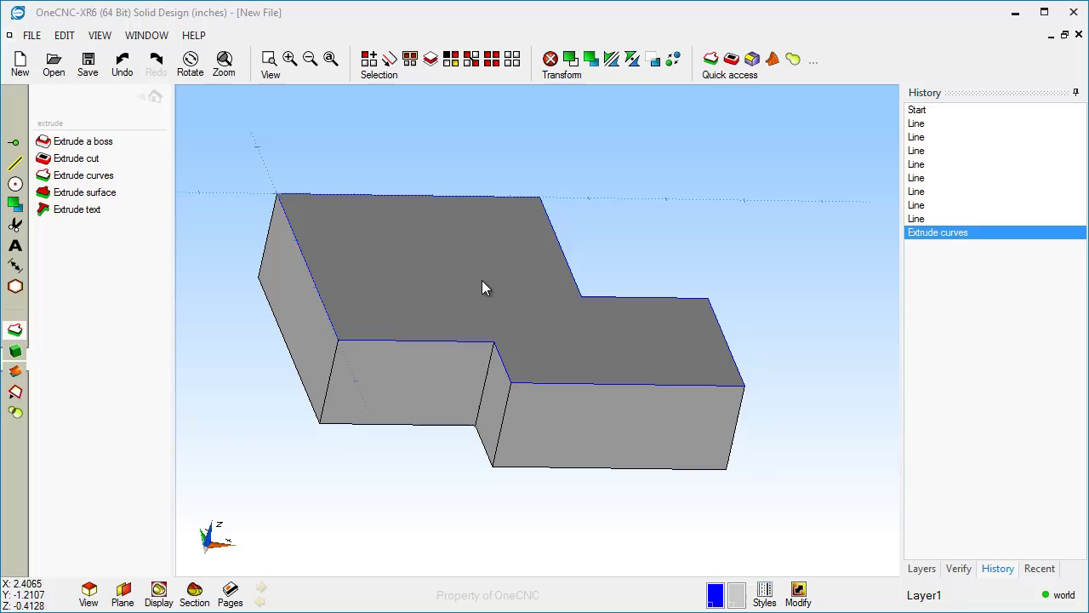
click(15, 392)
click(70, 144)
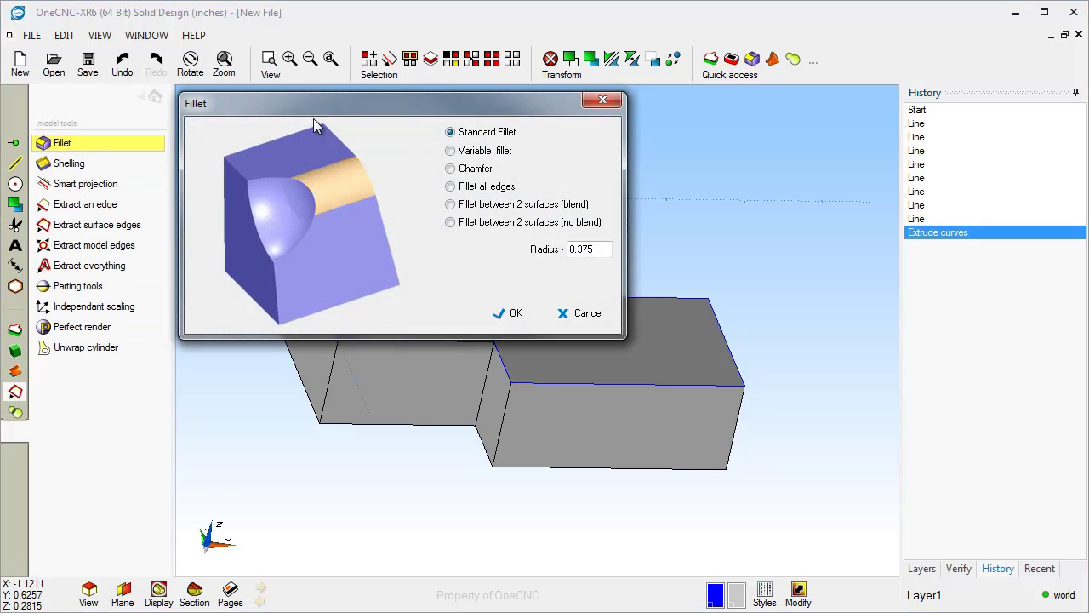
drag(600, 248, 527, 251)
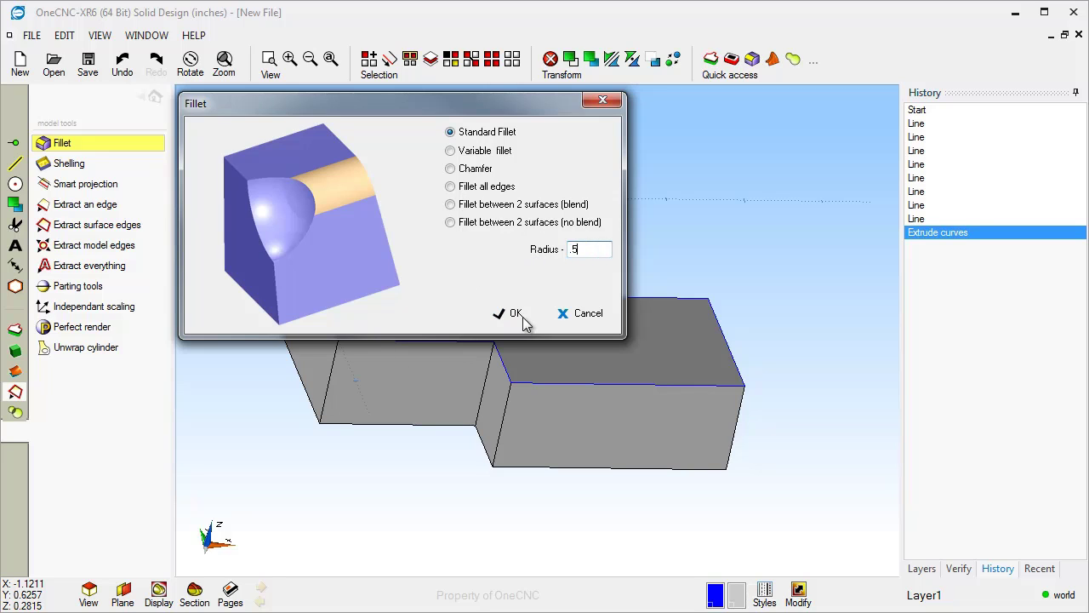
click(524, 320)
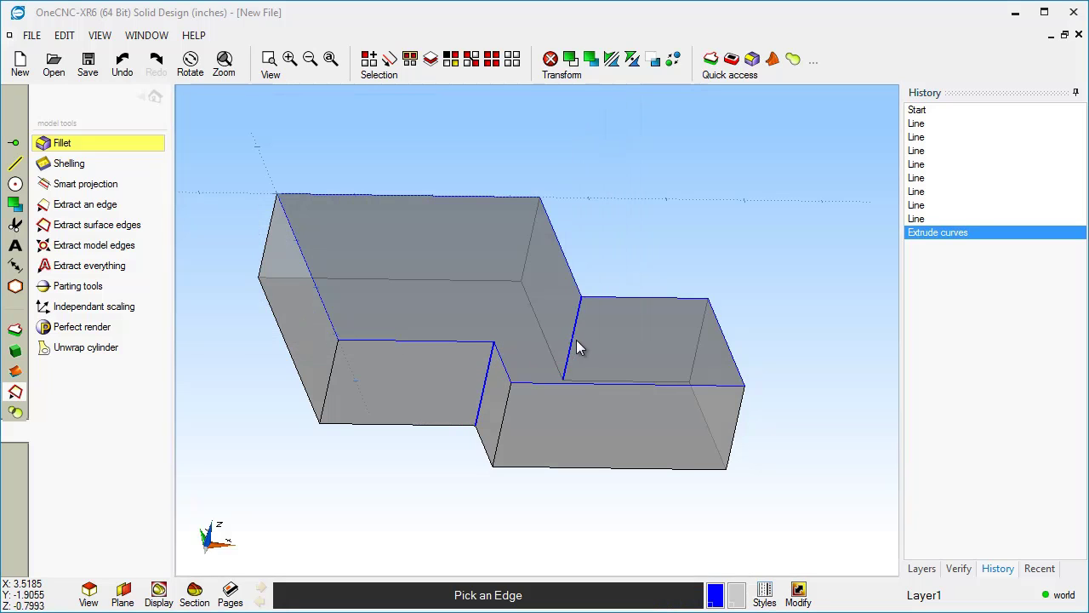
click(577, 348)
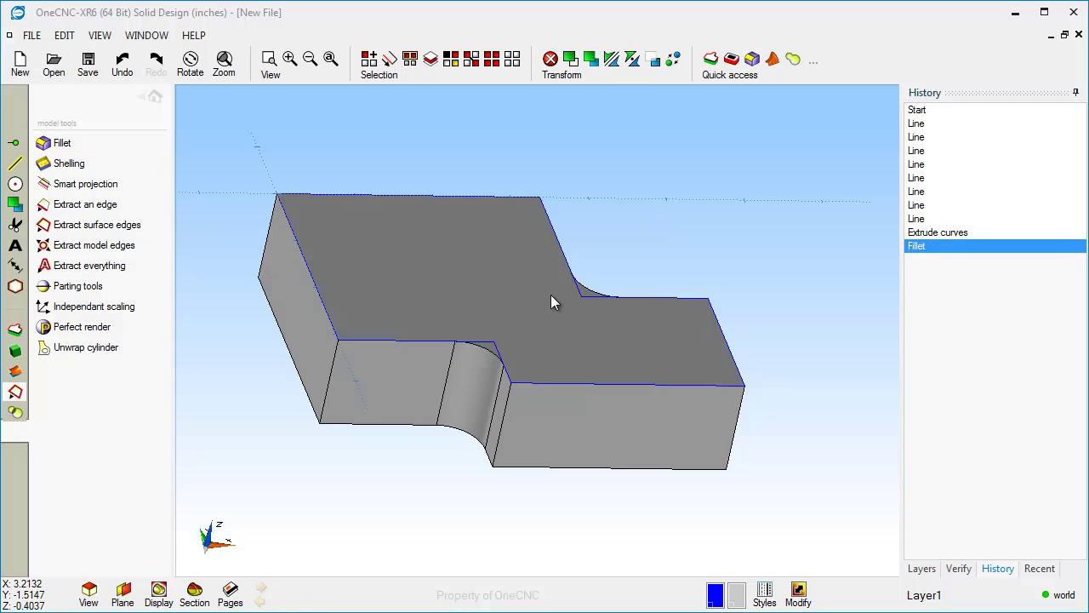
Select all the blue profile curves by color and delete them.
middle_drag(551, 294, 570, 304)
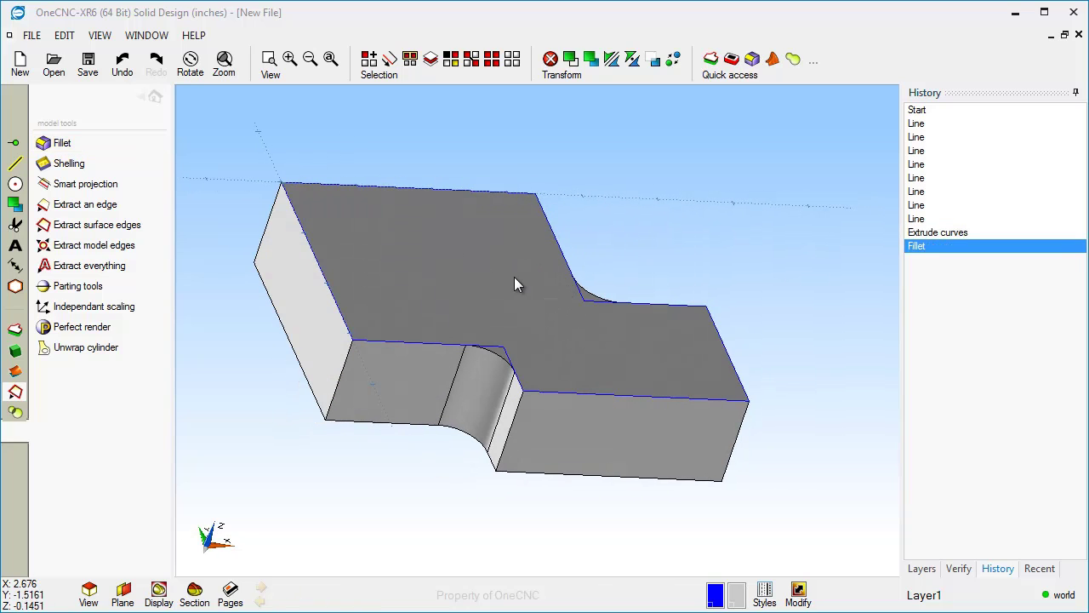
key(c)
click(531, 206)
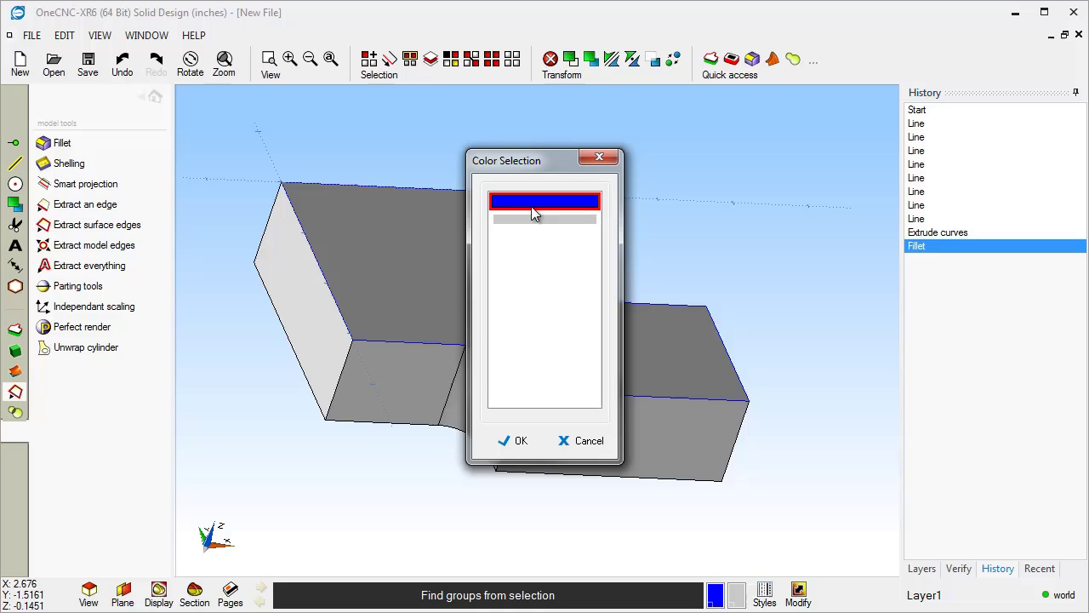
click(520, 439)
key(Delete)
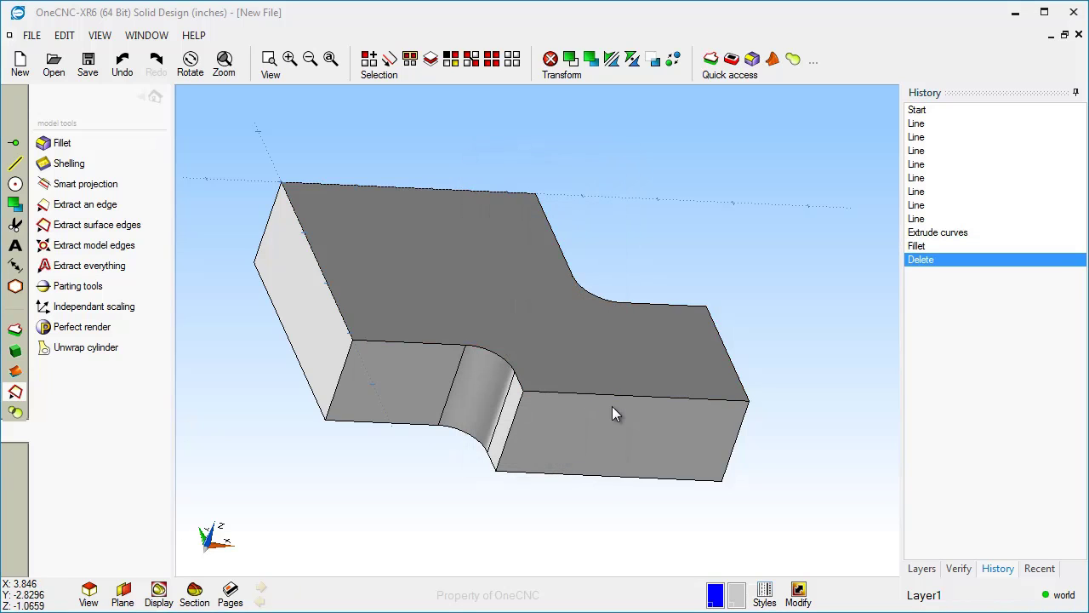
Set the active plane to the front face of the block's protruding section and check it in the plane list.
middle_drag(574, 396, 553, 427)
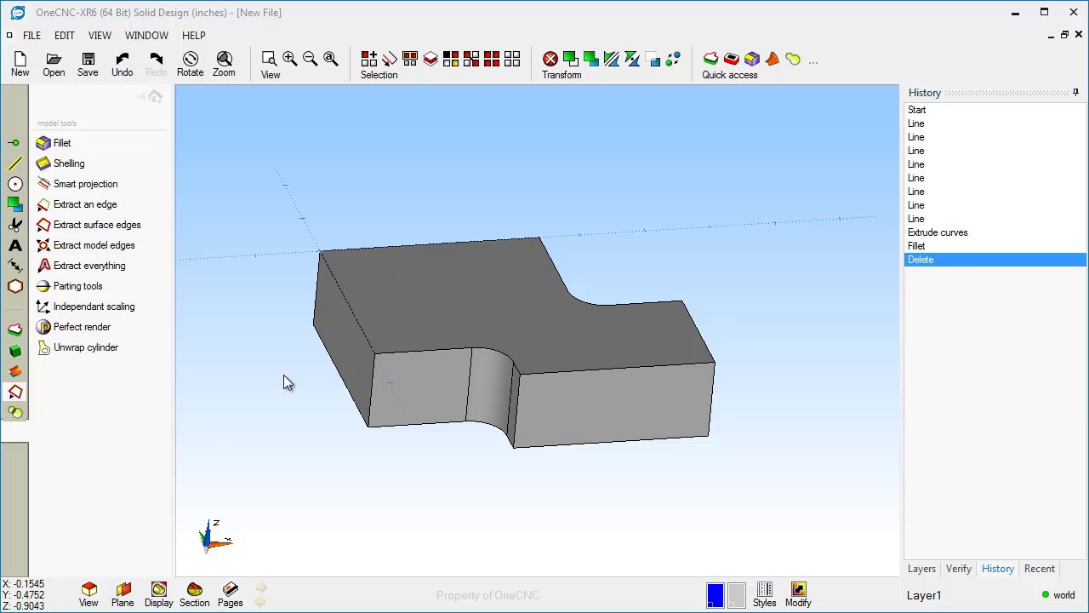
click(124, 594)
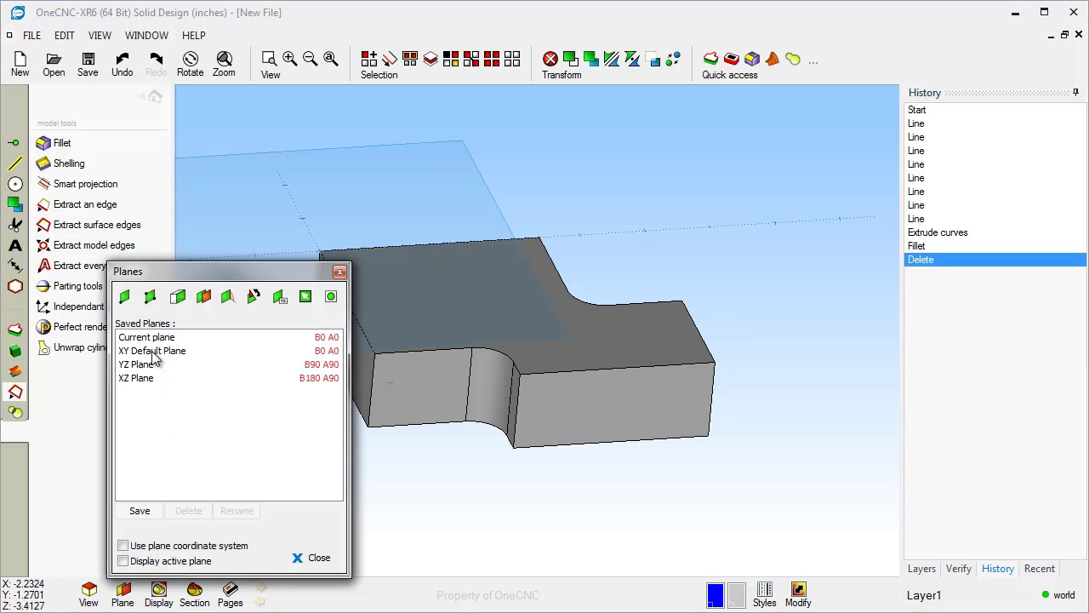
click(175, 300)
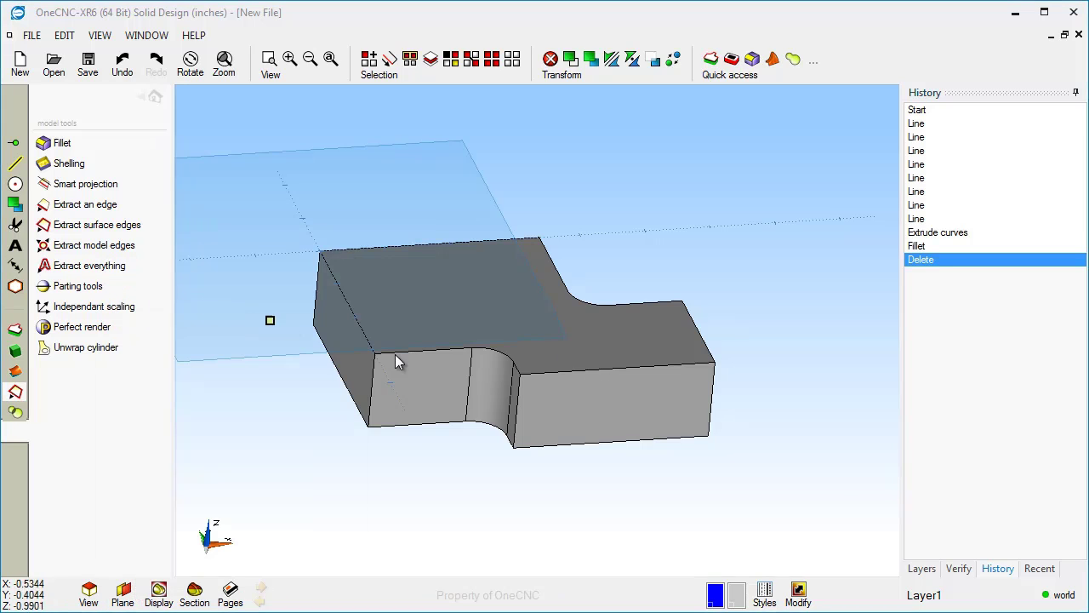
click(571, 428)
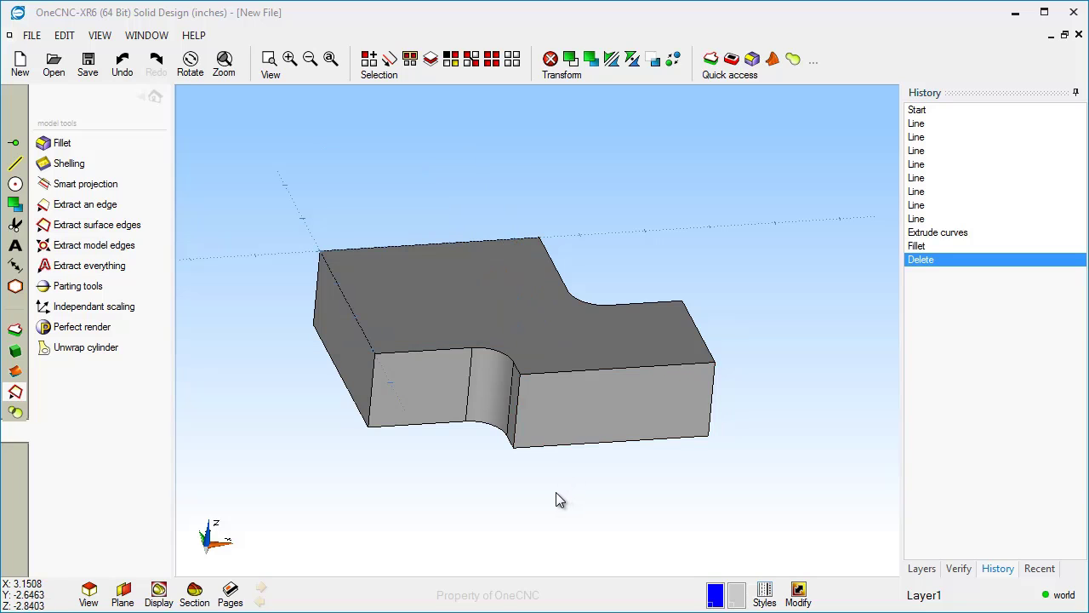
click(122, 593)
drag(232, 269, 305, 88)
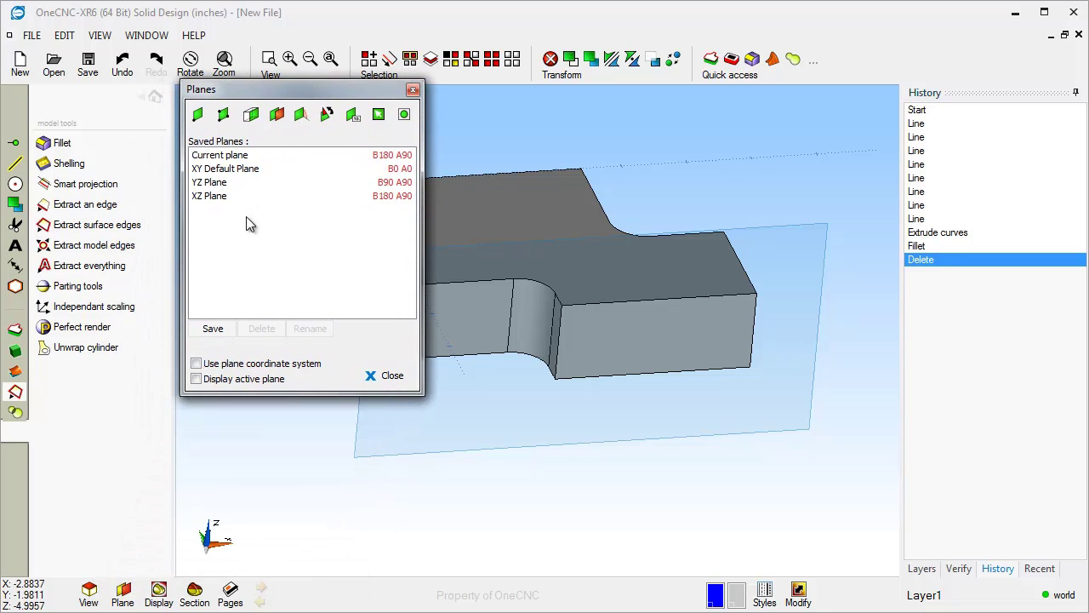
click(384, 375)
Draw a three-point arc on the front face, from near its right edge, peaking just below the top edge, to near its left edge.
middle_drag(469, 440, 526, 381)
middle_click(557, 392)
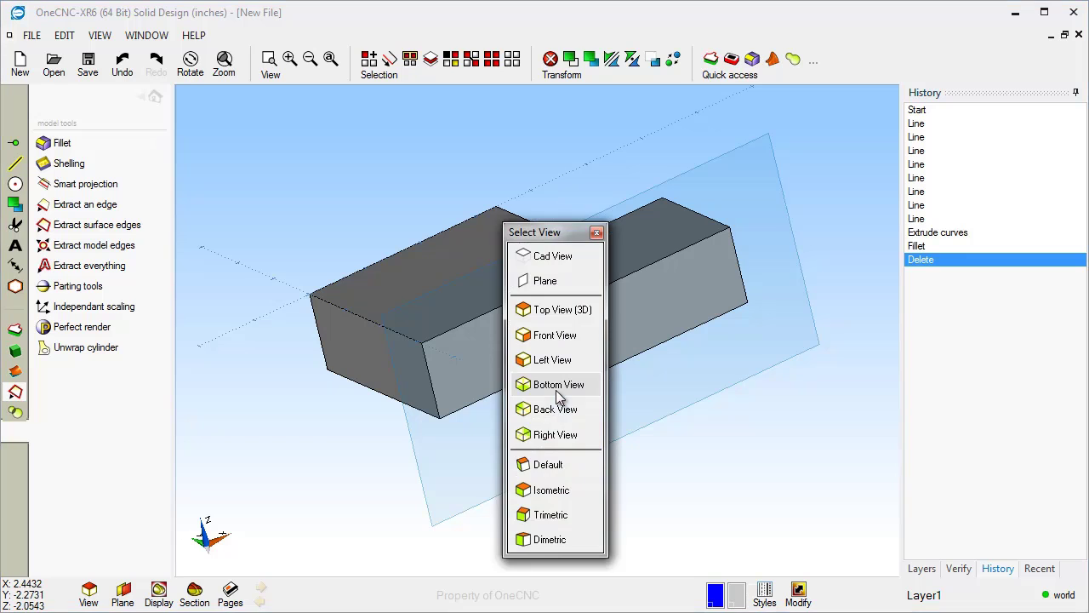
drag(538, 235, 209, 101)
click(219, 150)
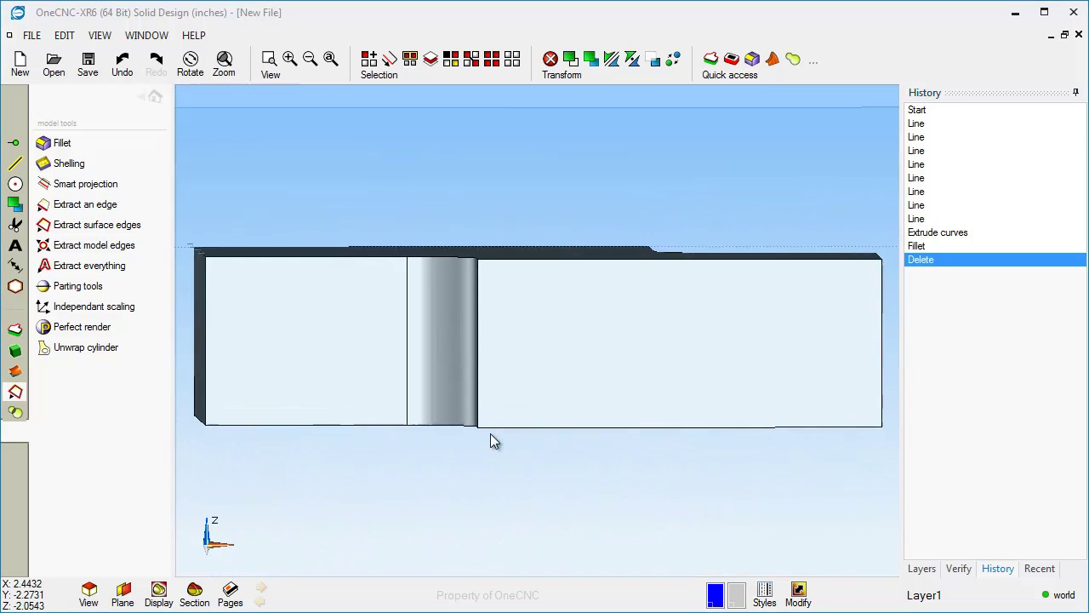
middle_drag(645, 453, 528, 428)
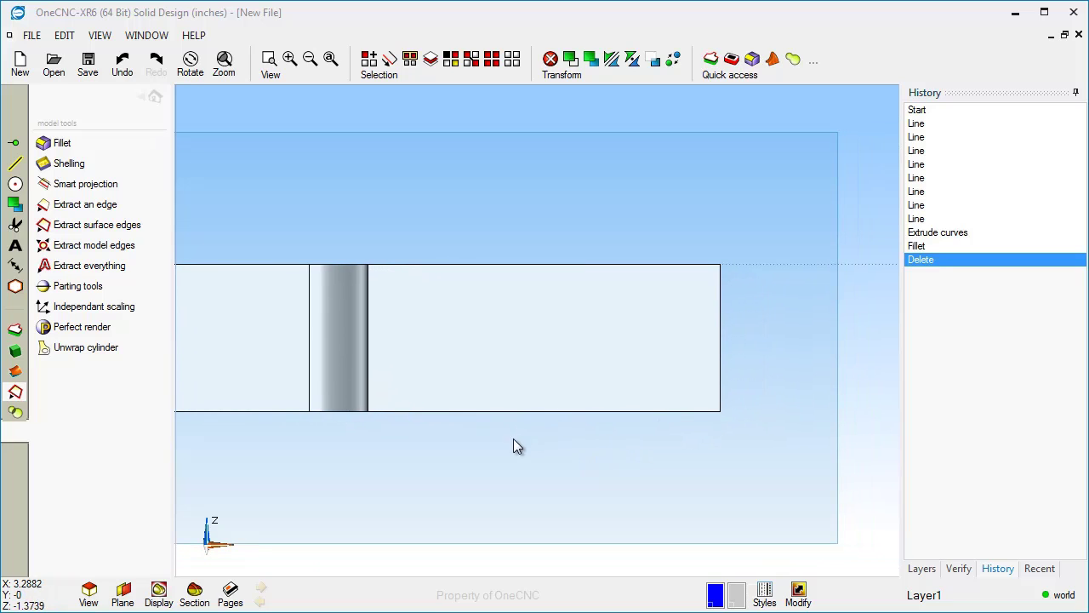
click(15, 184)
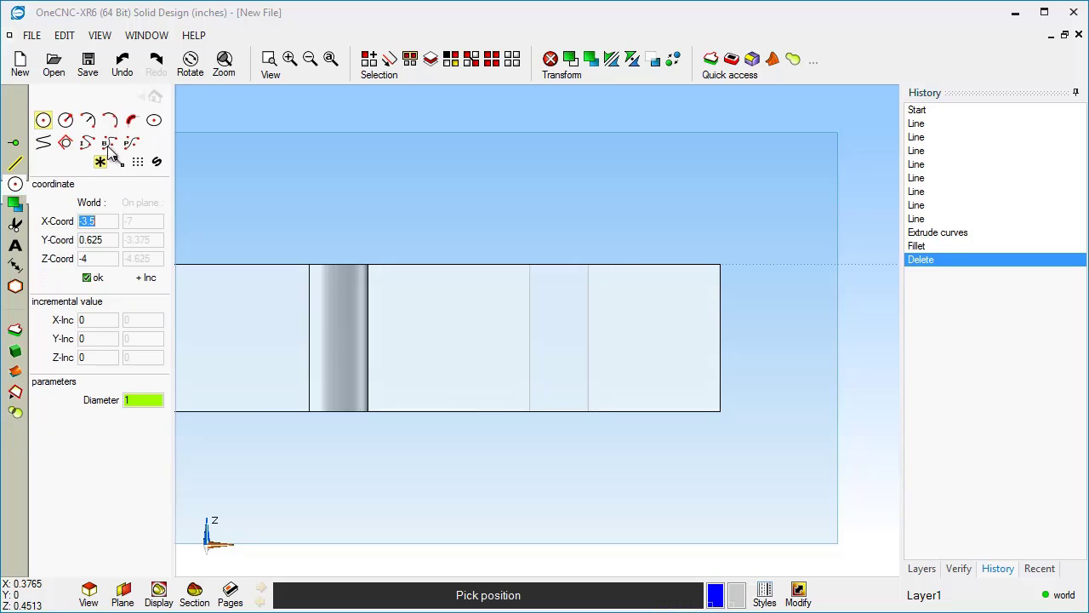
click(109, 120)
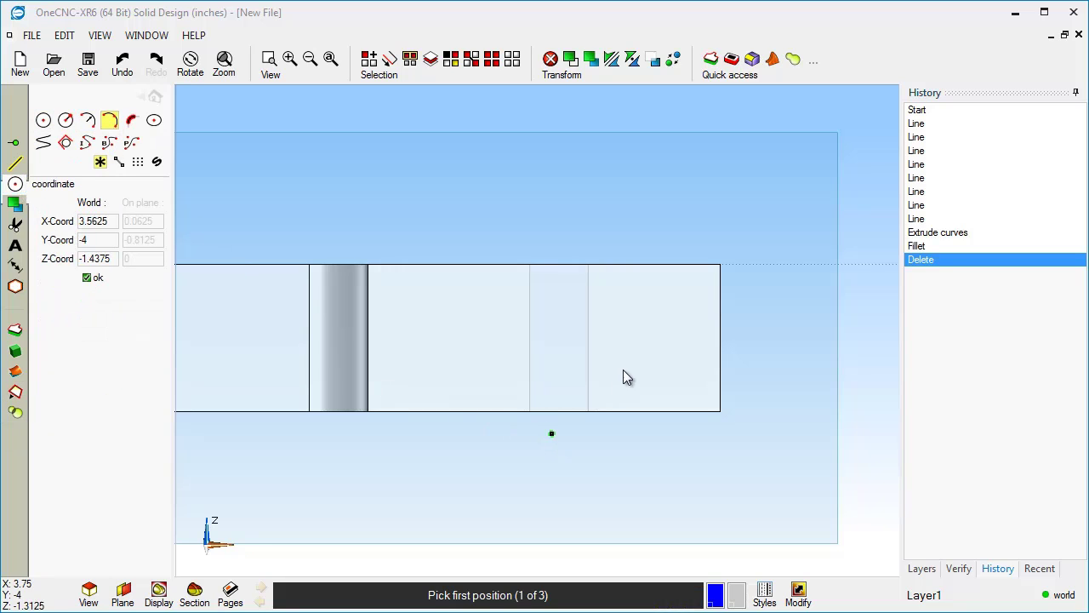
click(705, 339)
click(434, 279)
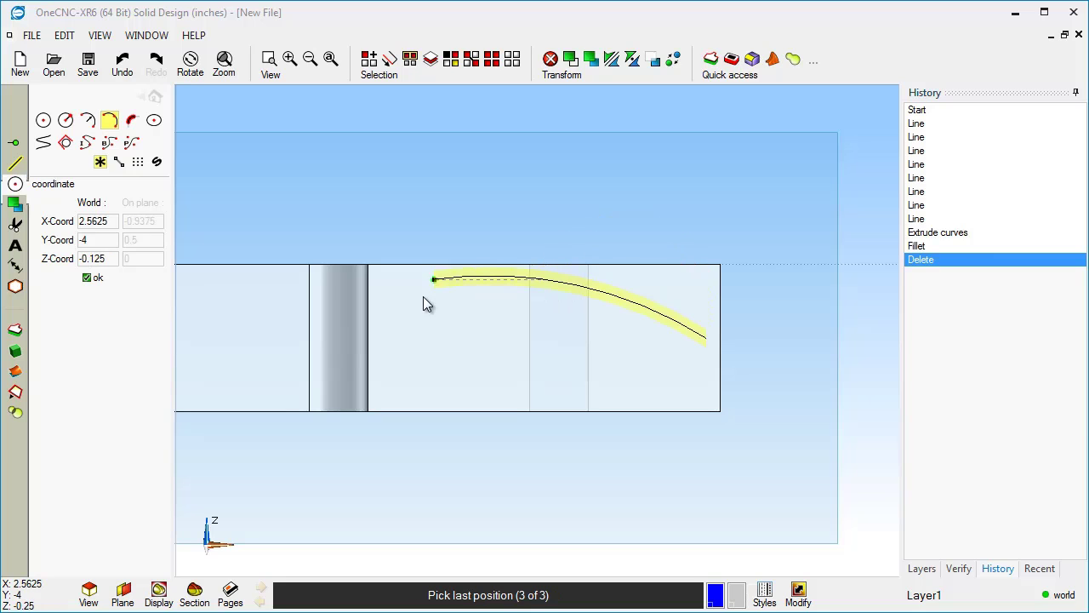
click(388, 341)
key(Escape)
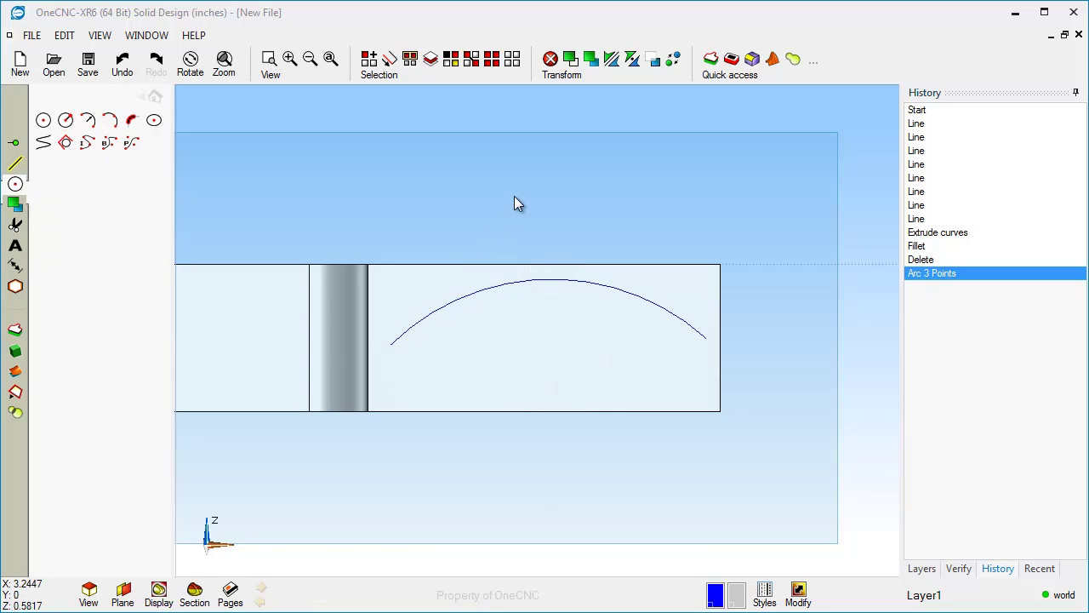
Move the arc straight down on the front face so its right end lies at X 4.875, Z -0.8125.
key(s)
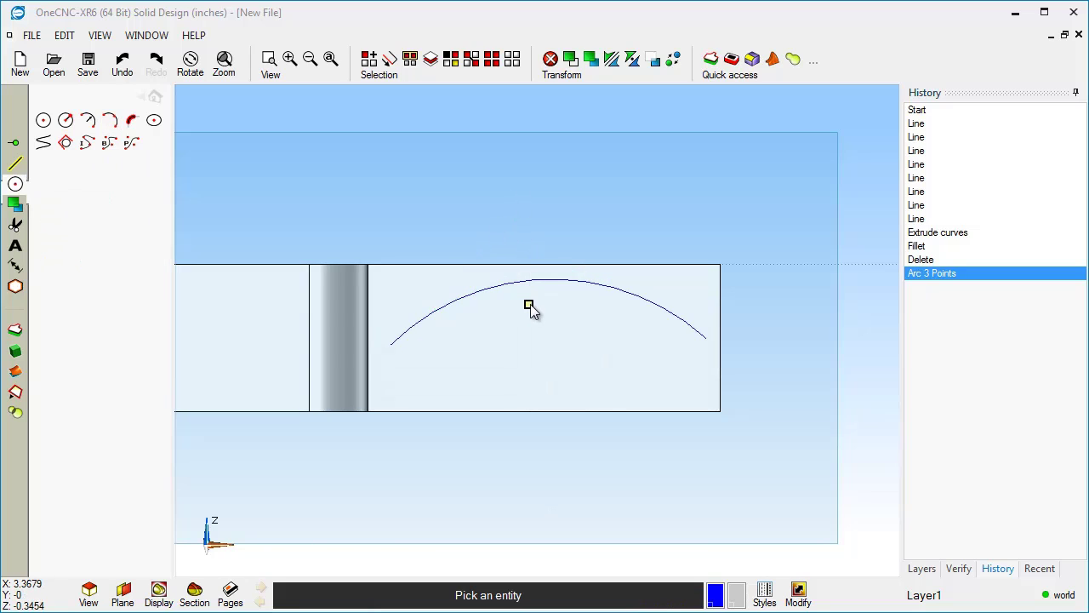
click(537, 280)
right_click(538, 288)
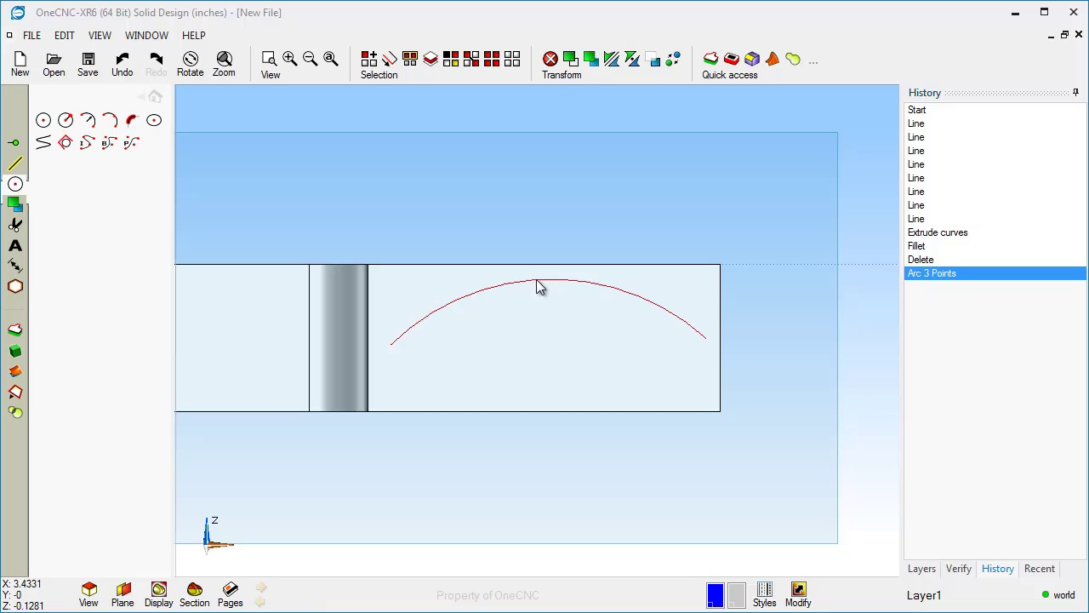
click(571, 59)
click(712, 346)
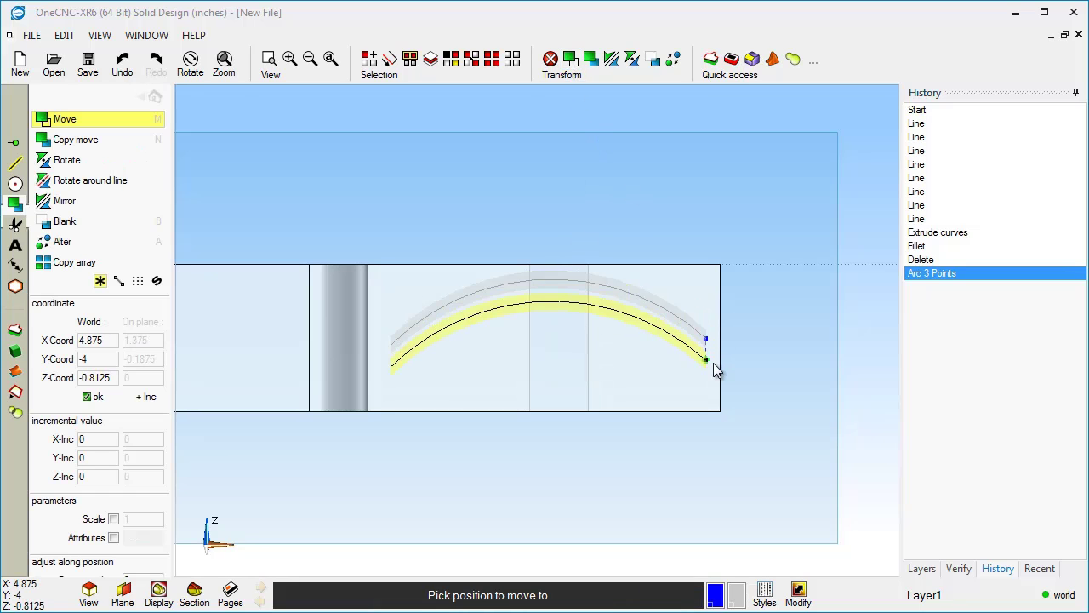
click(712, 364)
key(Escape)
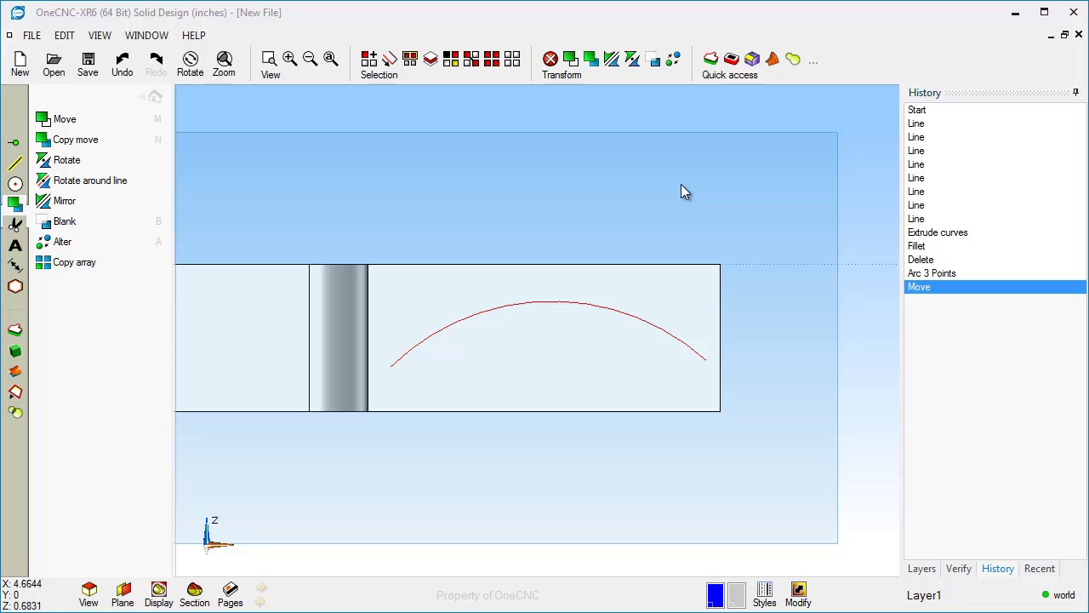
Extract the left, bottom and right edges of the front face as curves.
middle_drag(535, 270, 511, 372)
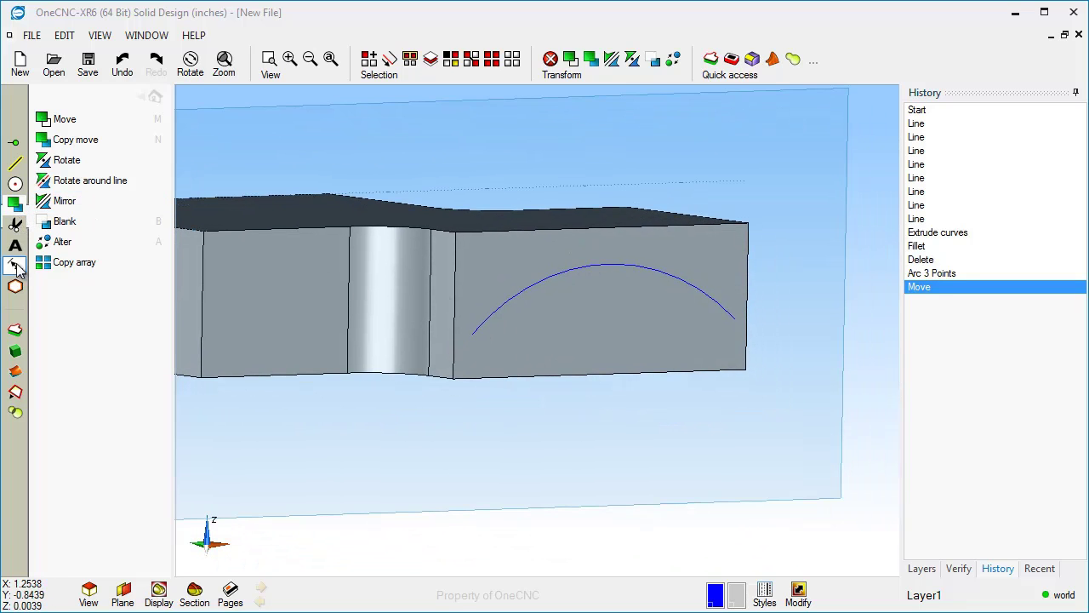
click(14, 393)
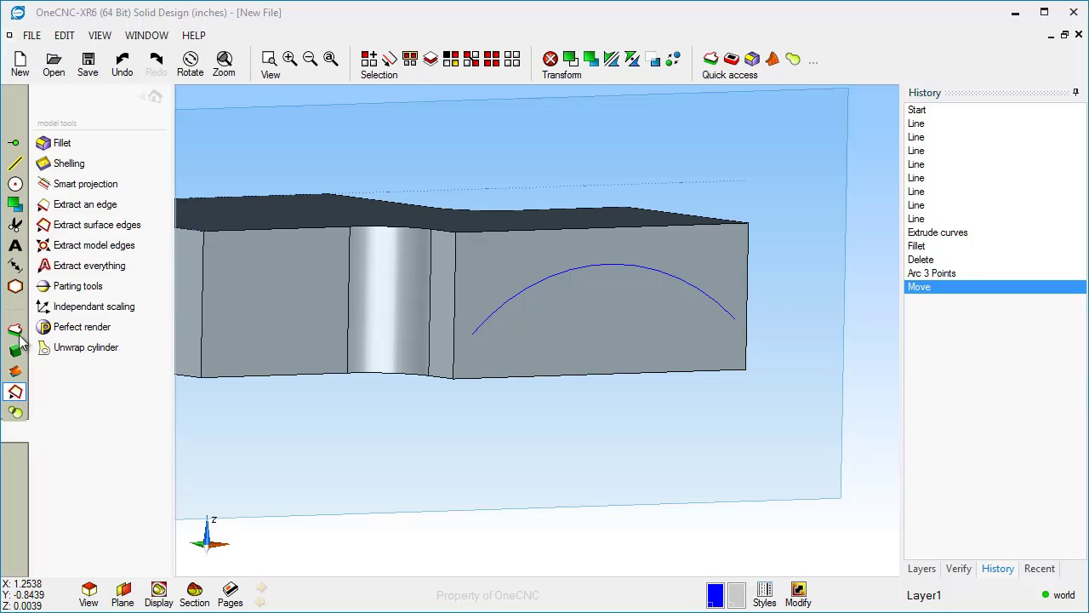
click(88, 213)
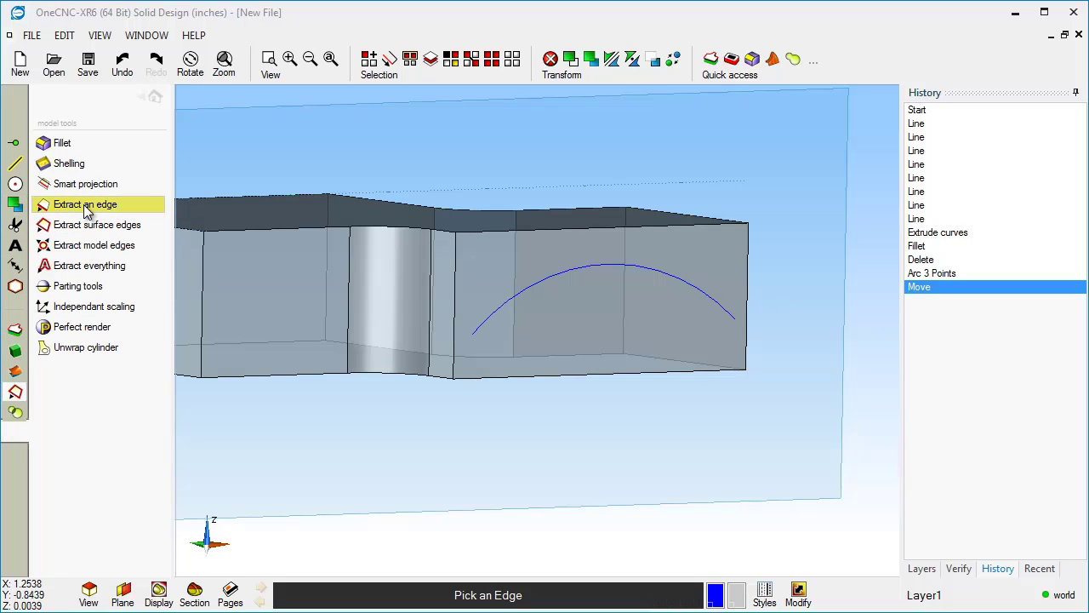
click(453, 349)
click(508, 377)
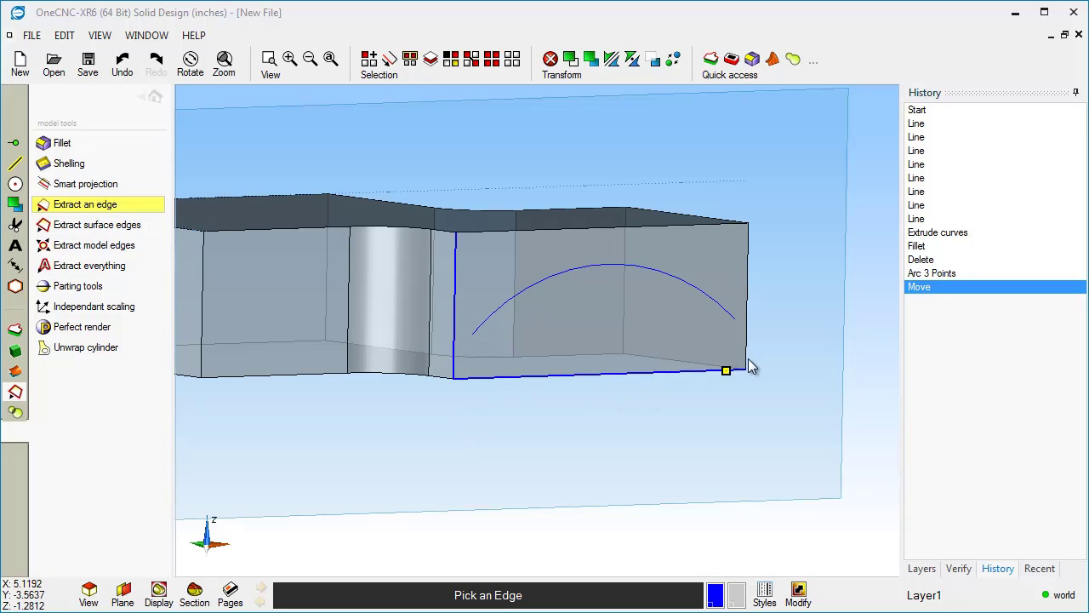
click(750, 346)
right_click(800, 378)
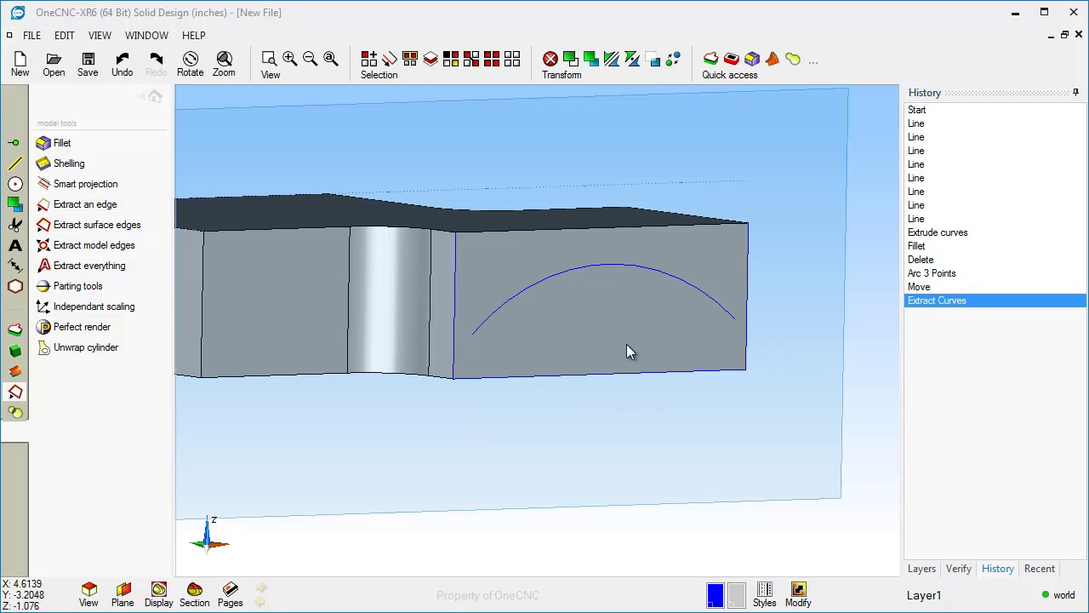
Trim the arc to the extracted left and right edge curves of the front face so they meet at the corners.
middle_drag(615, 308, 617, 335)
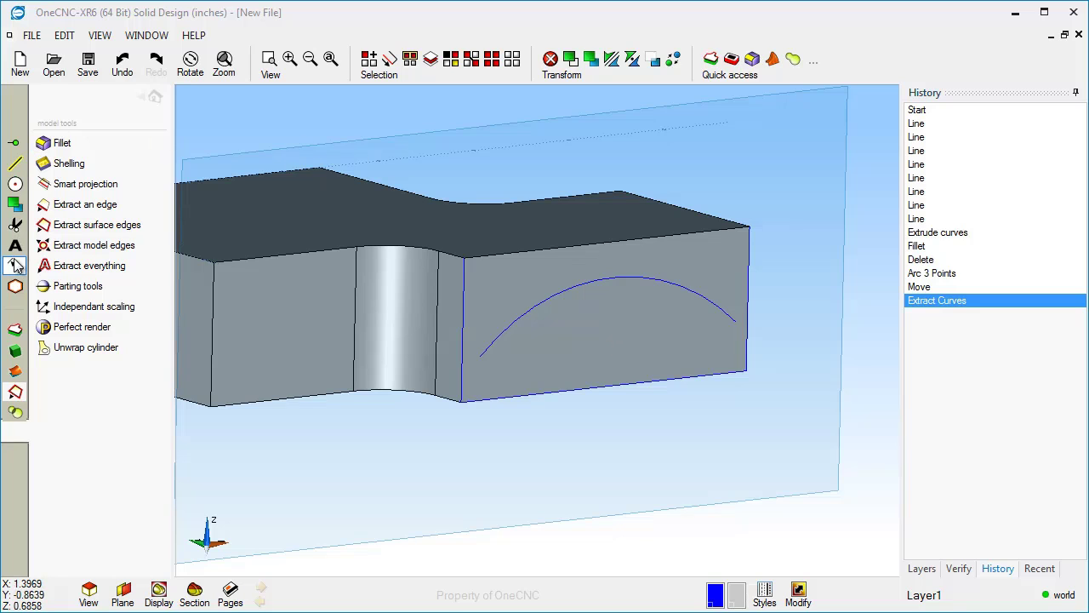
click(15, 223)
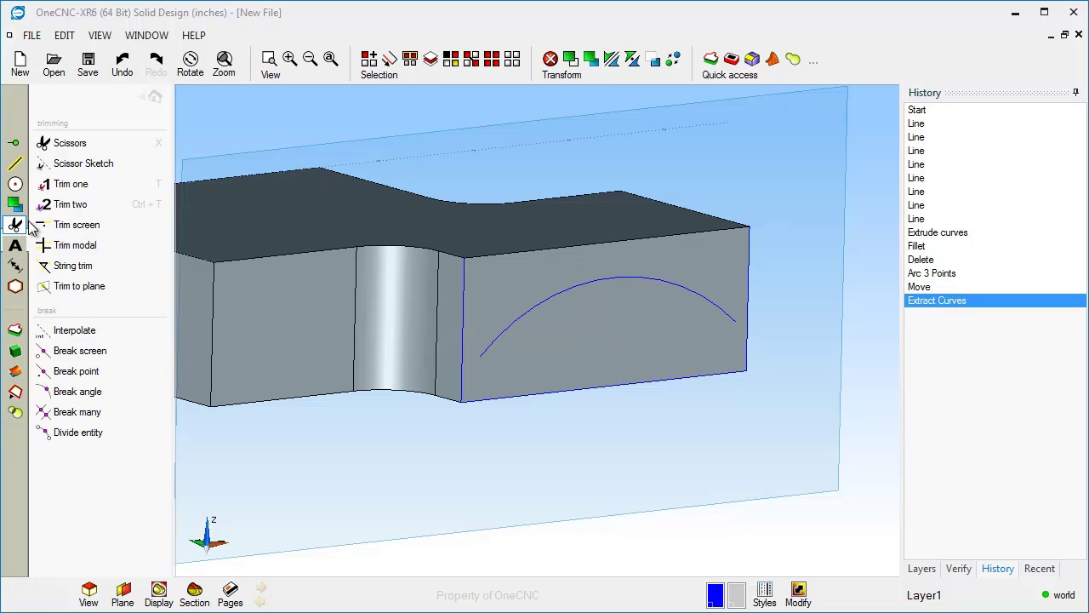
click(76, 205)
click(461, 381)
click(482, 367)
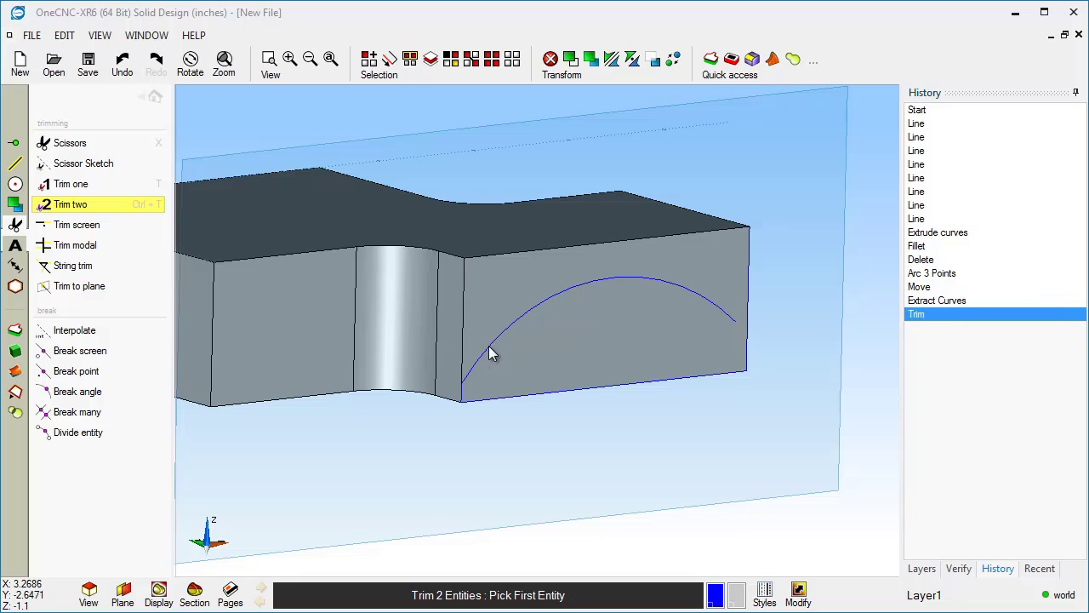
click(694, 293)
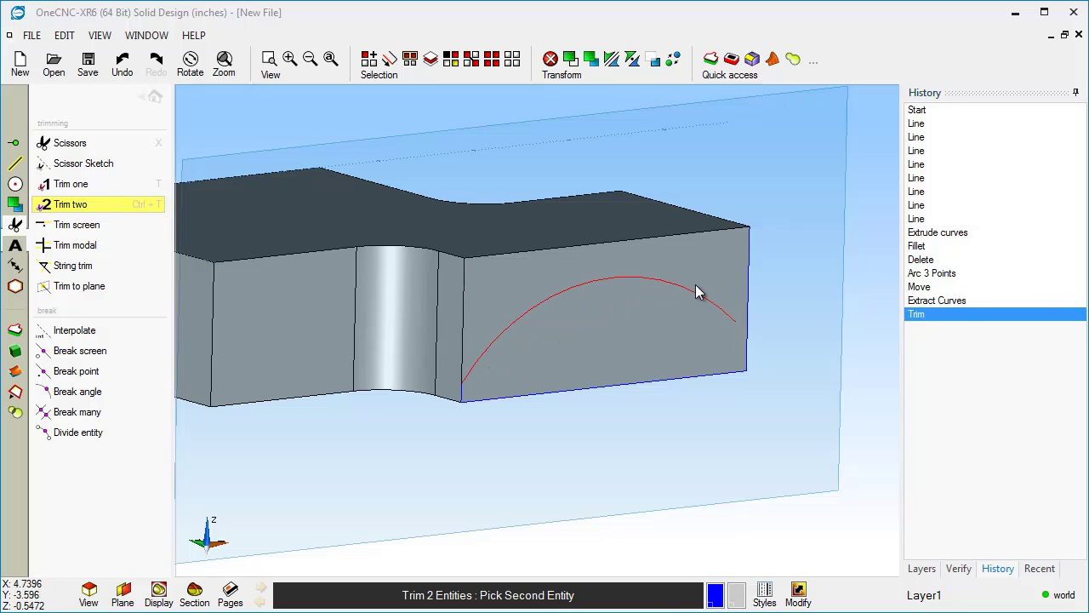
click(747, 361)
key(Escape)
middle_drag(667, 343, 642, 371)
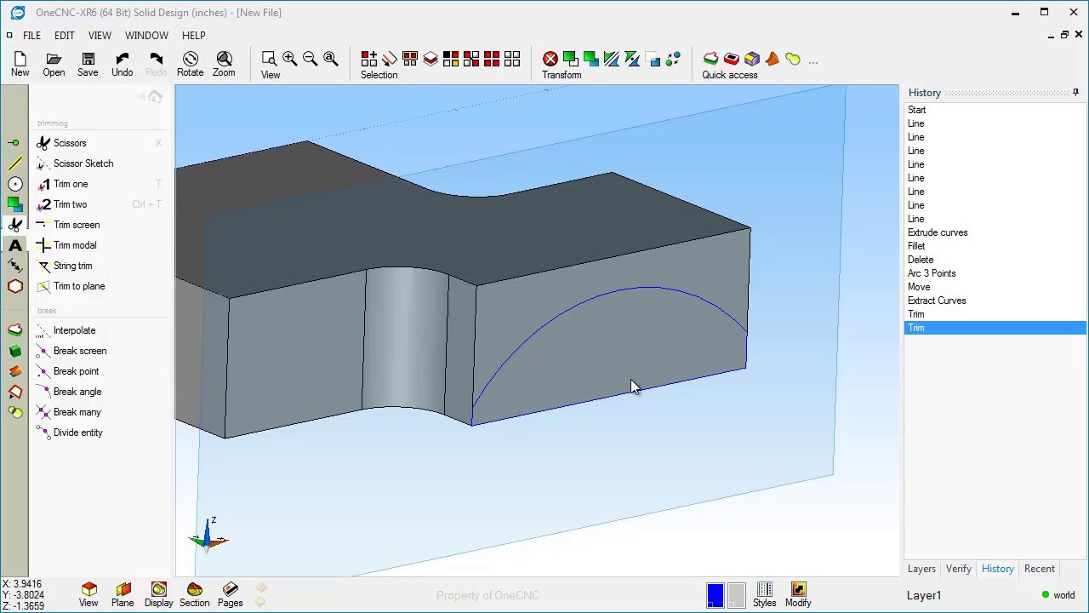
Copy the front face's bottom edge line with a Y increment of -3.
middle_drag(642, 316, 601, 357)
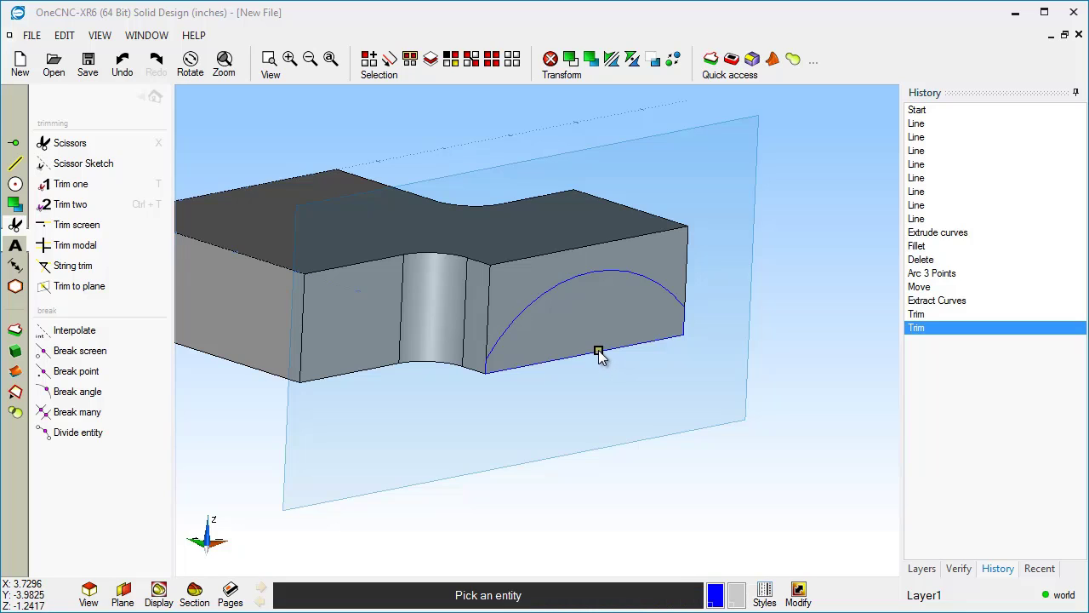
click(599, 352)
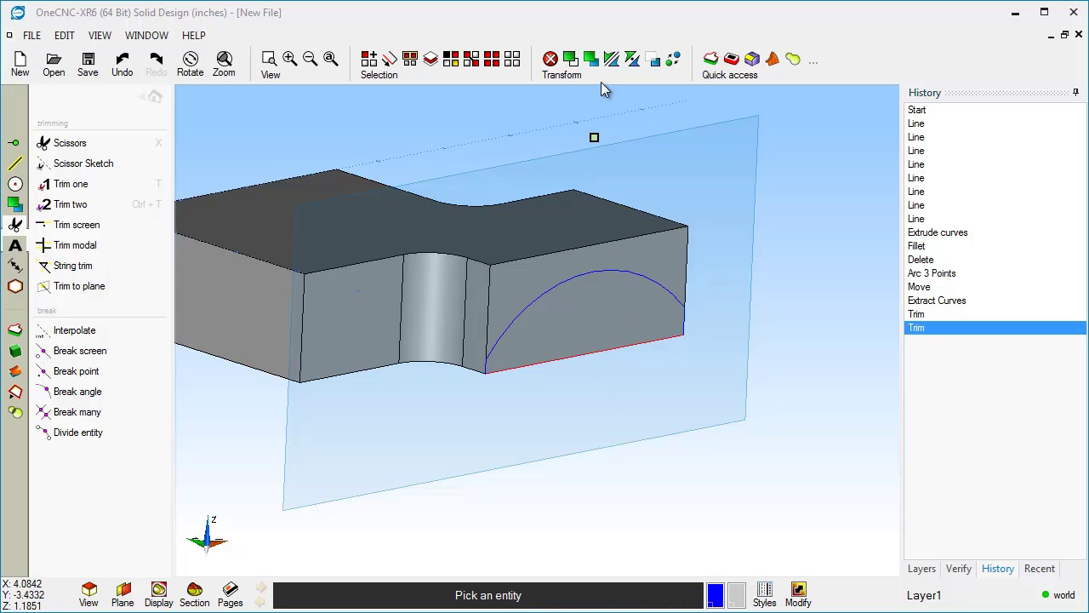
click(591, 59)
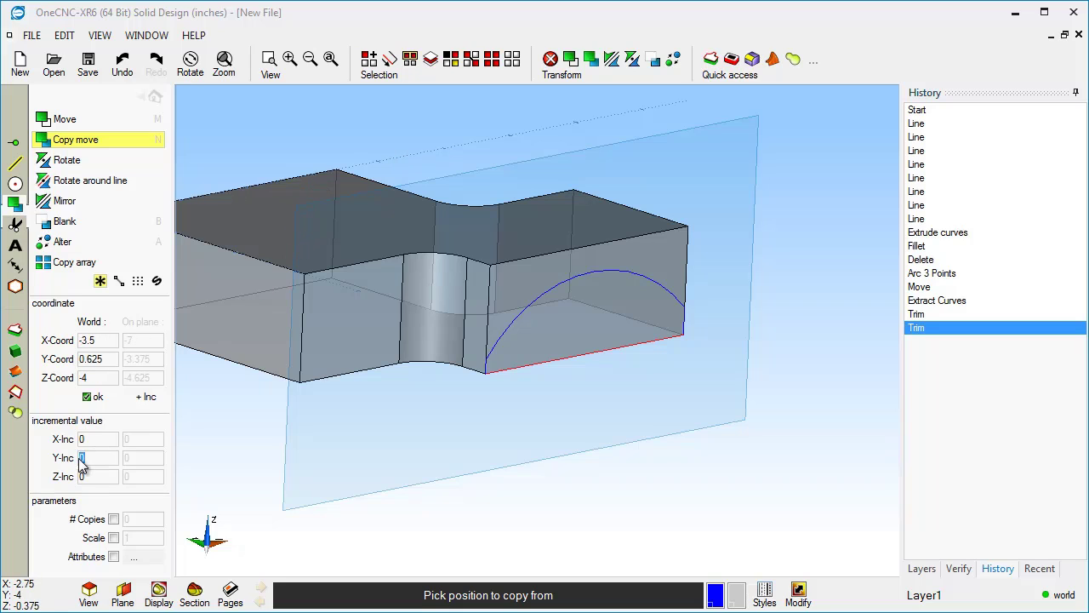
text(2)
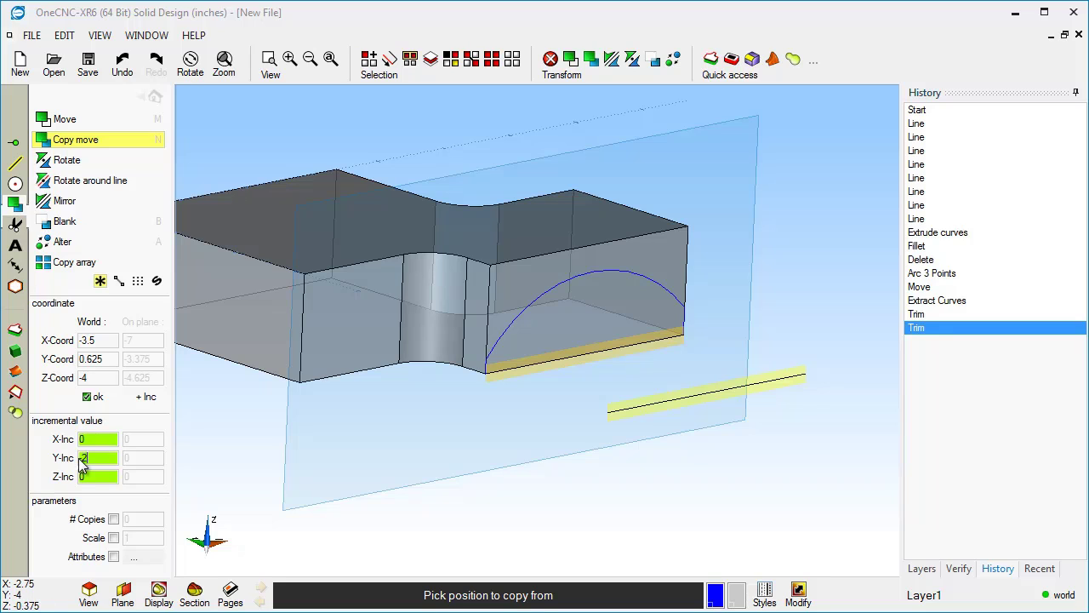
text(3)
click(86, 397)
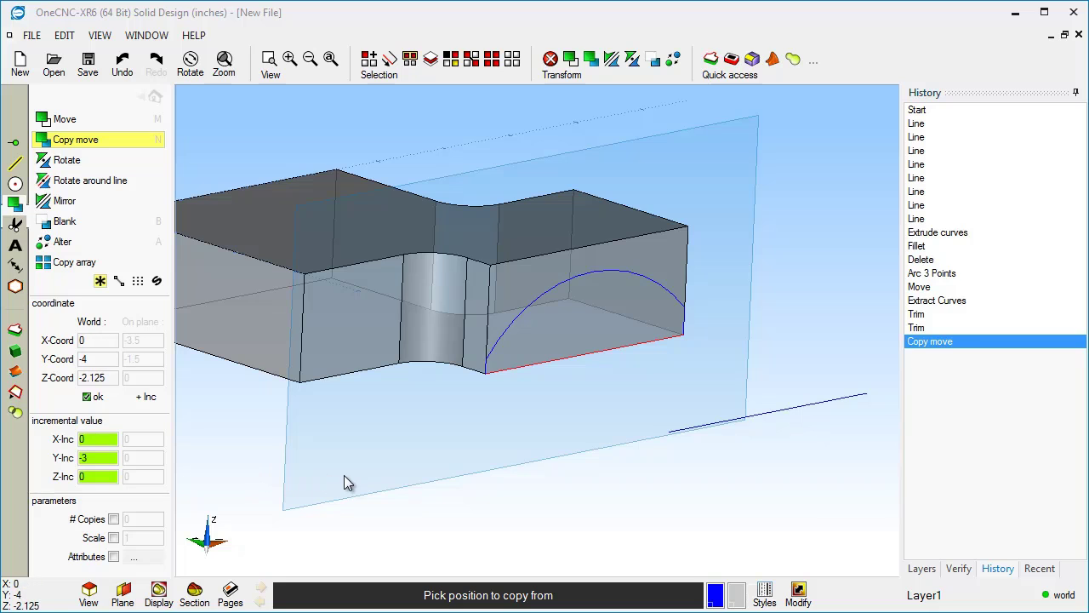
key(Escape)
scroll(396, 461, down, 2)
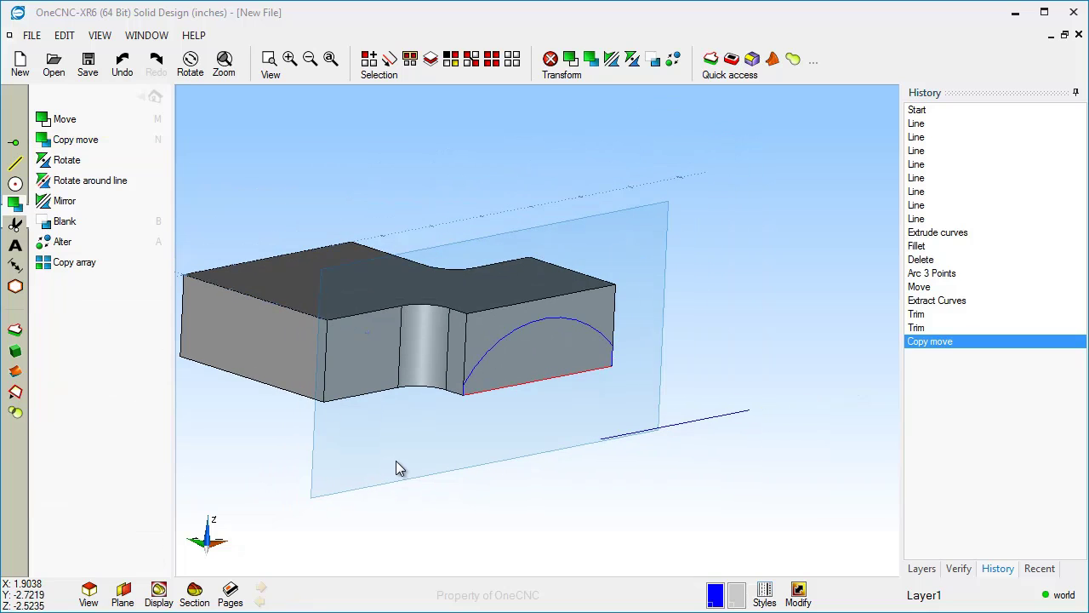
Turn off the display of the active plane.
middle_drag(396, 461, 409, 476)
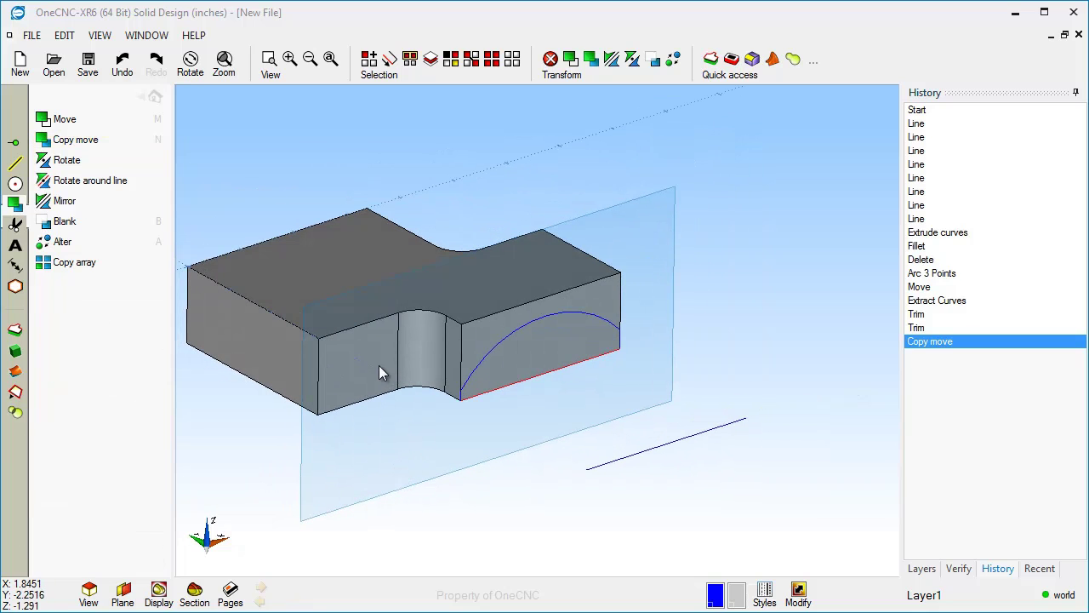
click(123, 591)
click(124, 562)
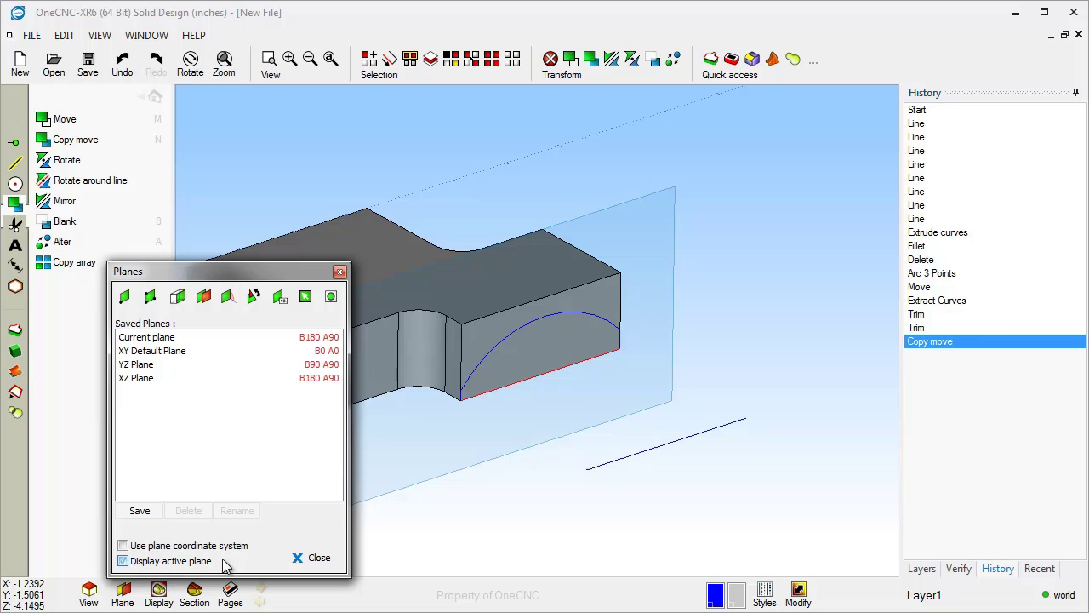
click(299, 559)
middle_drag(378, 470, 416, 423)
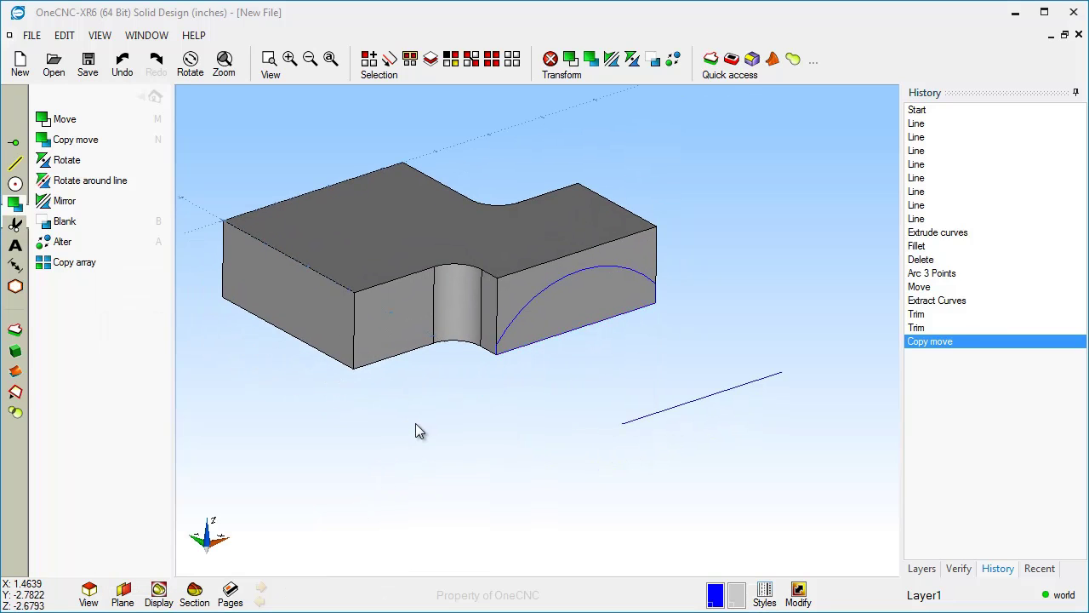
Blank the solid block, leaving only the arc profile and the copied line displayed.
middle_drag(421, 250, 470, 266)
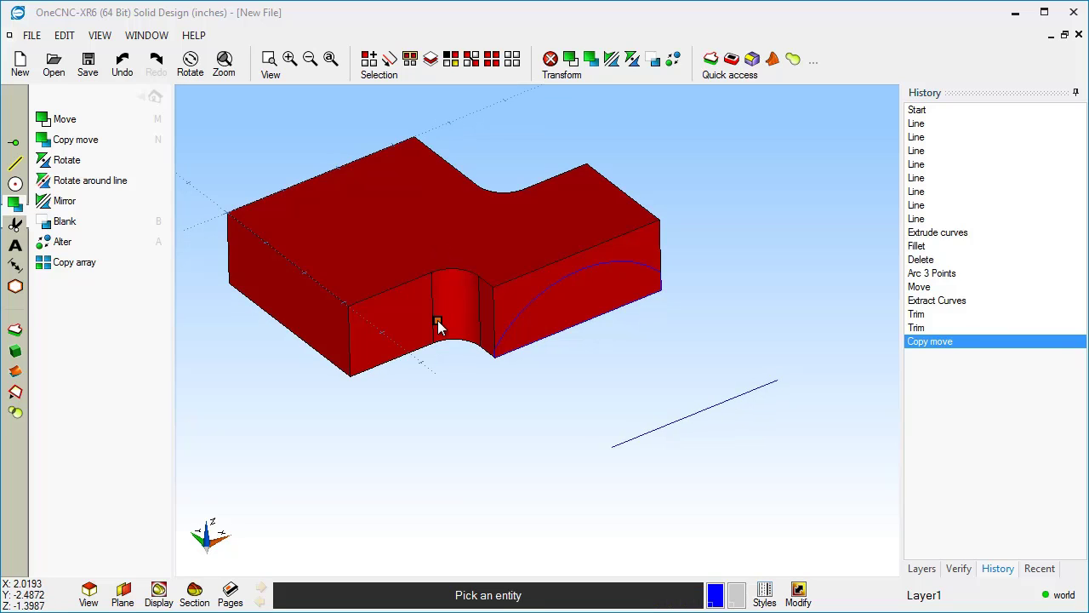
right_click(688, 187)
middle_drag(528, 312, 467, 321)
scroll(554, 336, up, 1)
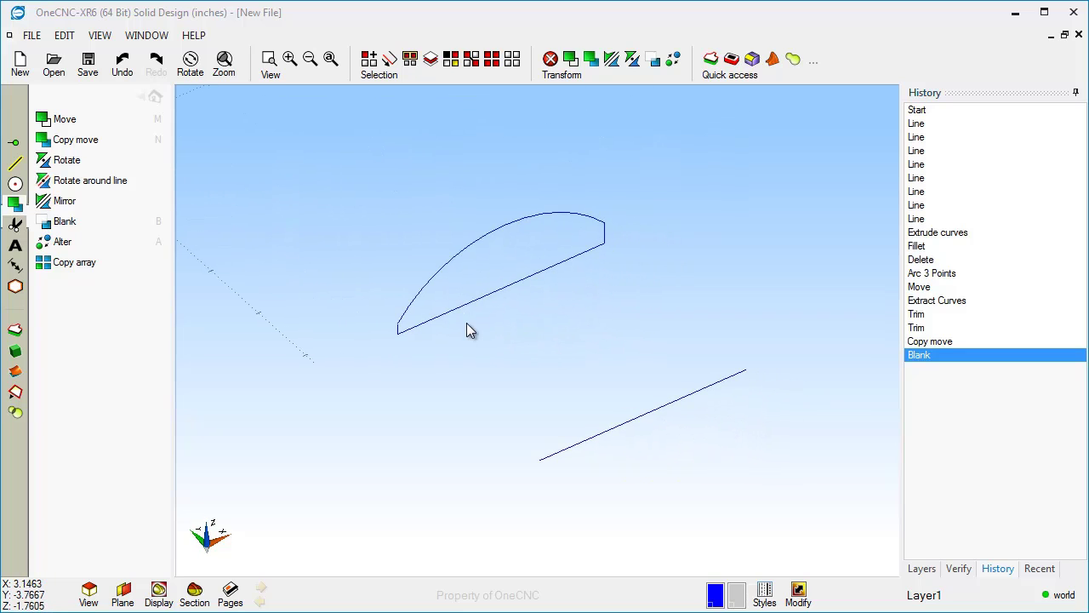
Create a surface from curves using the closed loop of the arc, side lines and bottom line.
click(17, 370)
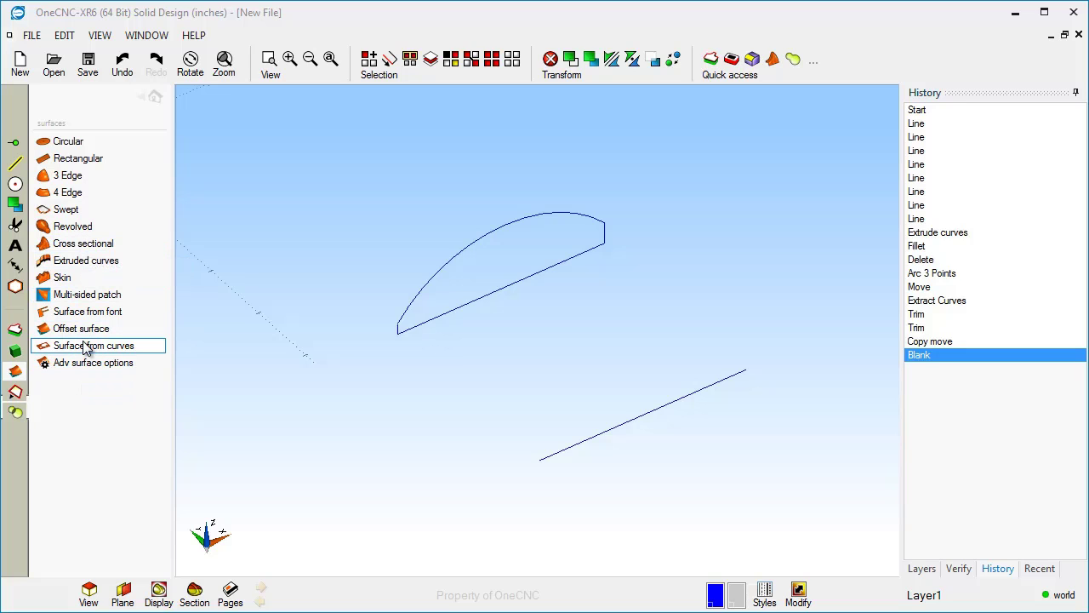
click(88, 347)
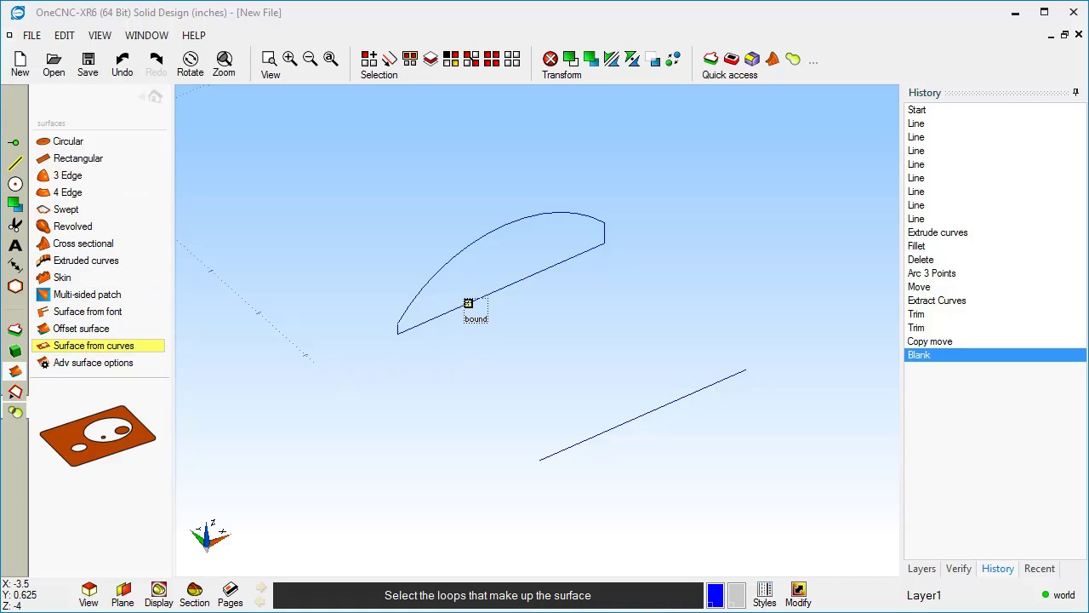
click(468, 303)
right_click(560, 328)
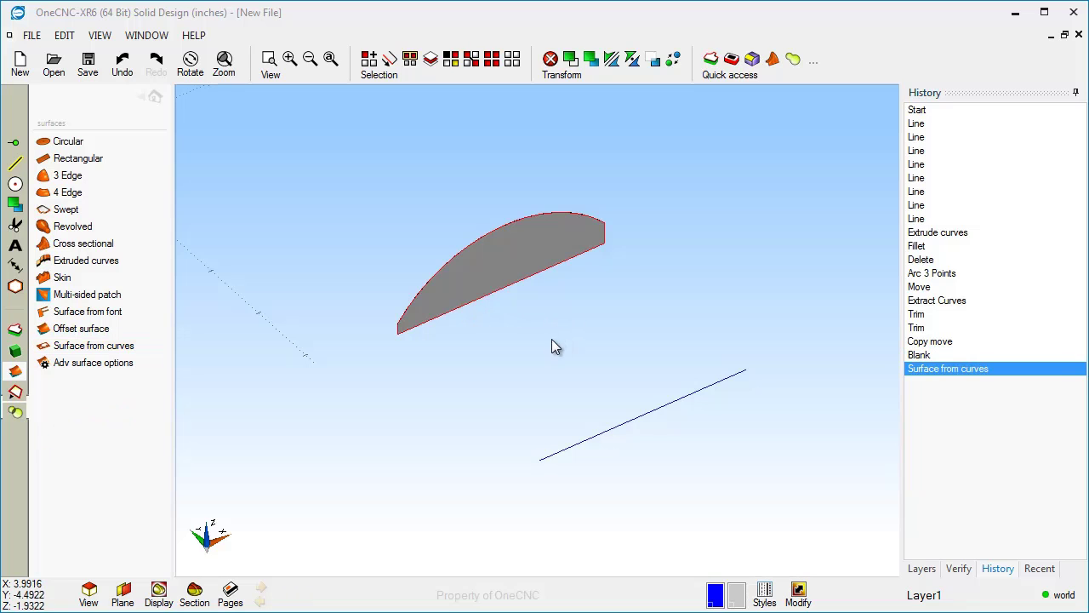
click(478, 325)
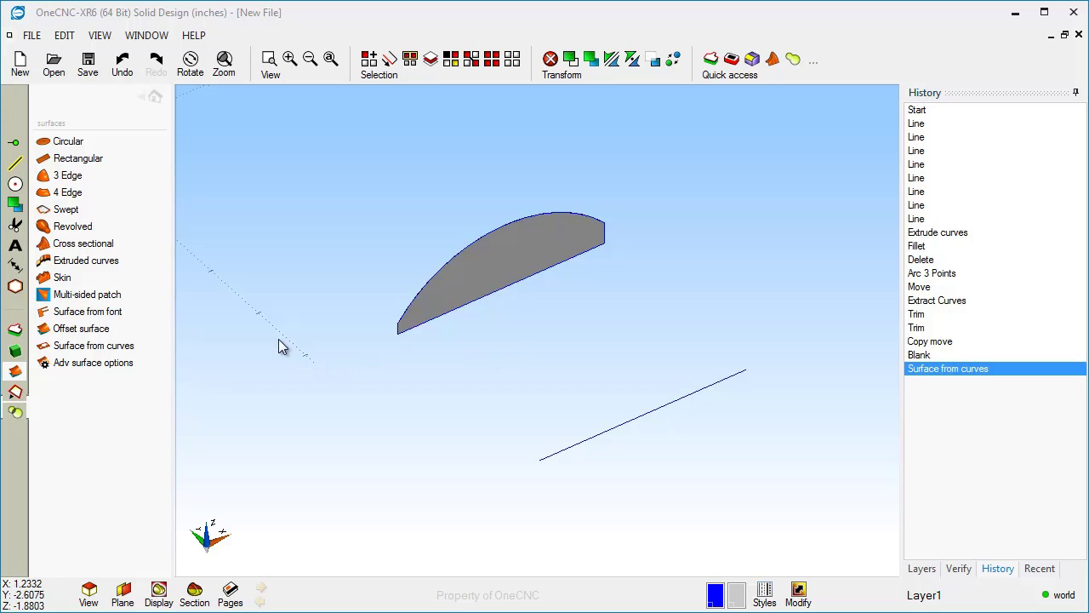
Create a cross-sectional surface between the profile's bottom line and the copied line.
click(88, 245)
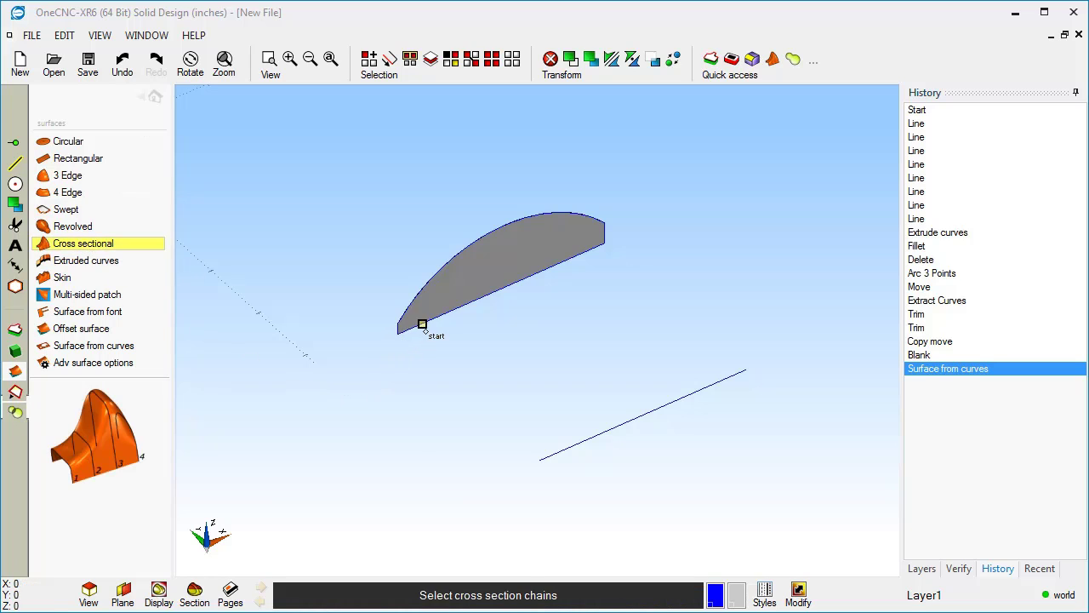
click(422, 324)
click(449, 325)
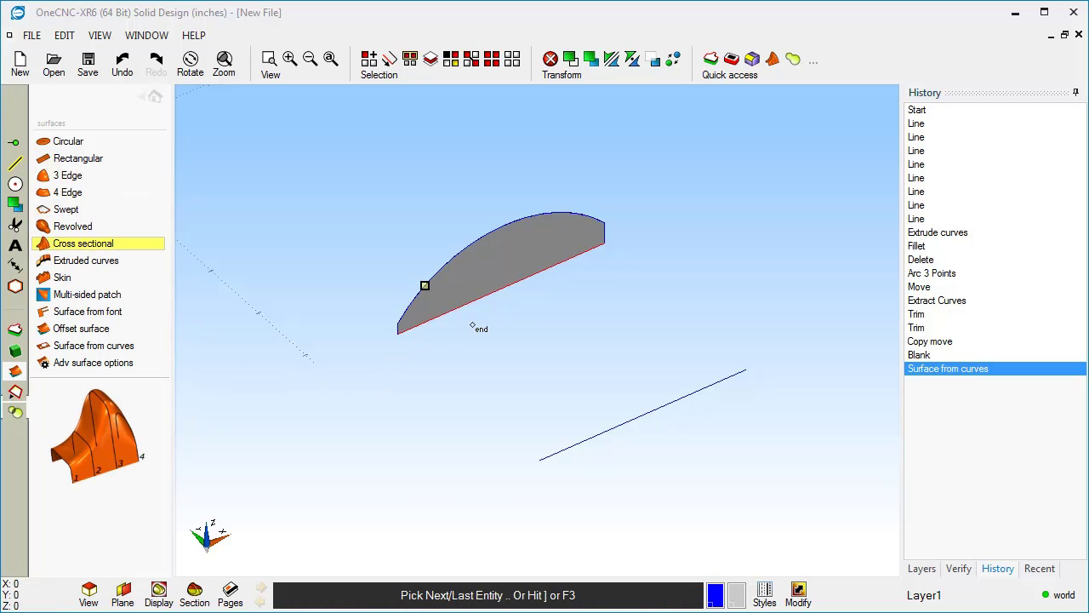
key(bracketright)
click(580, 438)
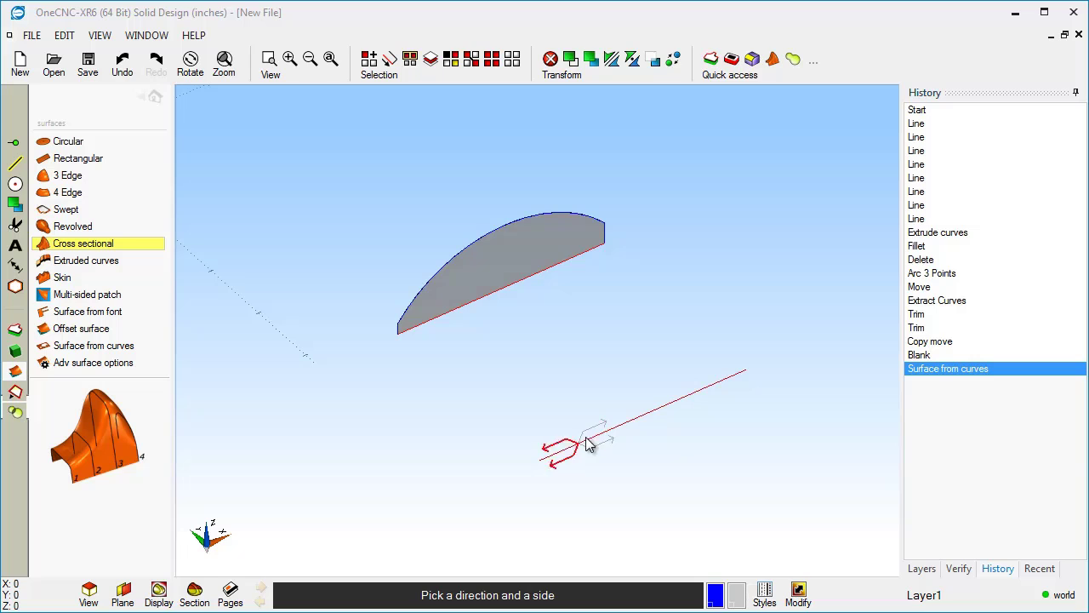
click(594, 439)
key(])
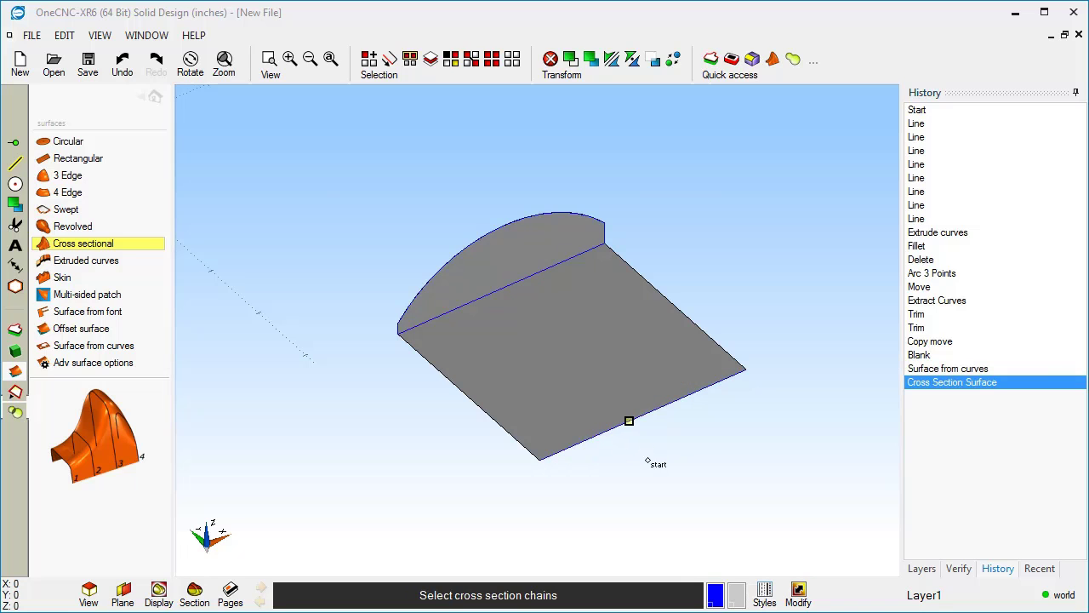
Create a cross-sectional surface between the copied line and the profile's arc.
click(565, 450)
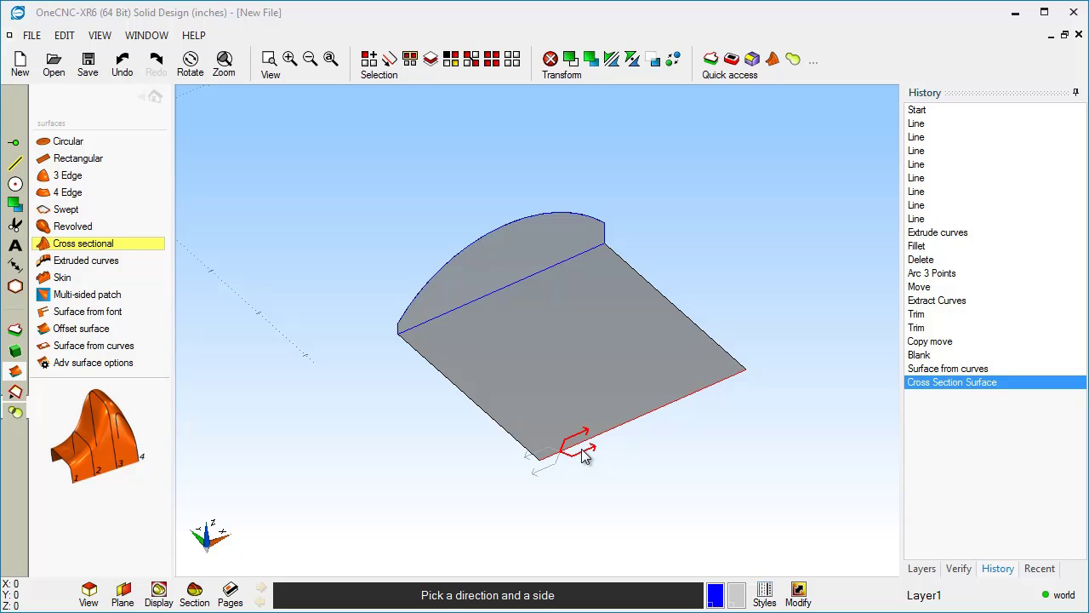
click(585, 453)
key(])
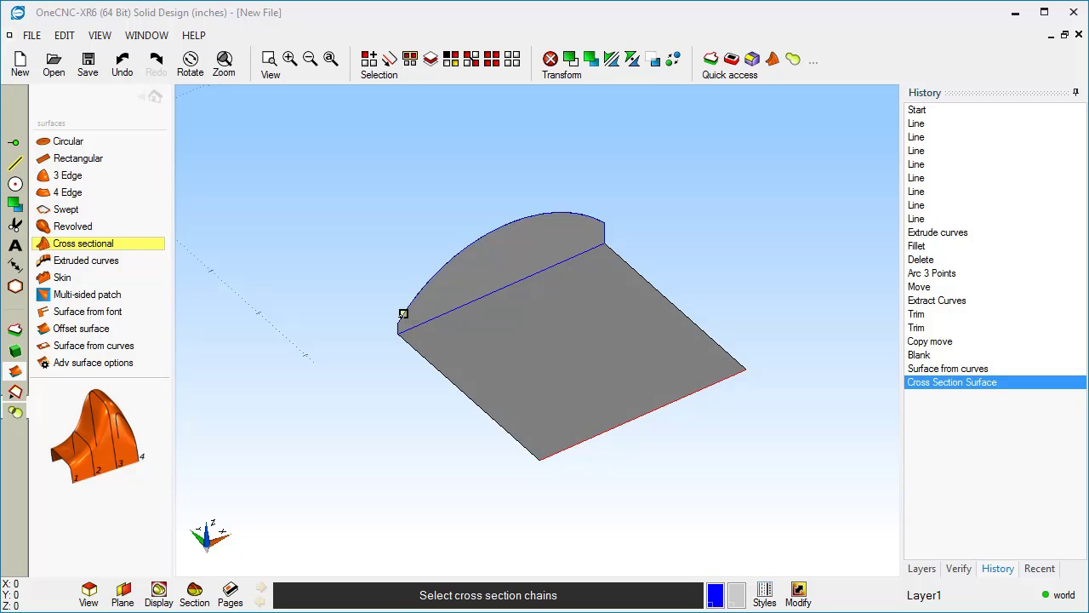
click(405, 312)
click(420, 321)
key(])
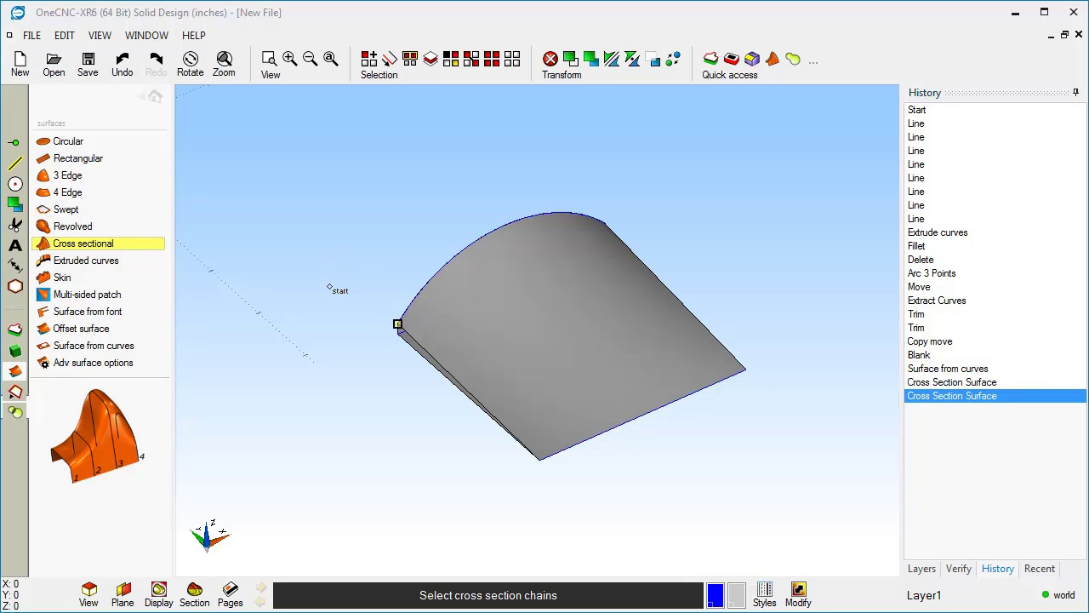
key(Escape)
Extract the long side edges of the flat and curved cross-sectional surfaces as curves on both sides.
middle_drag(312, 315, 681, 281)
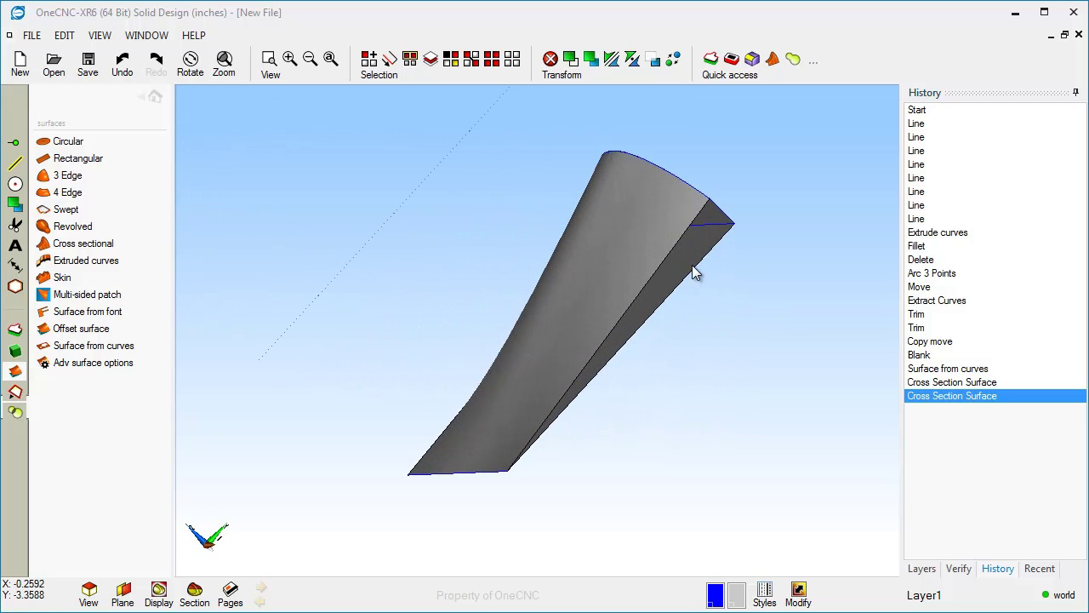
middle_drag(674, 319, 732, 318)
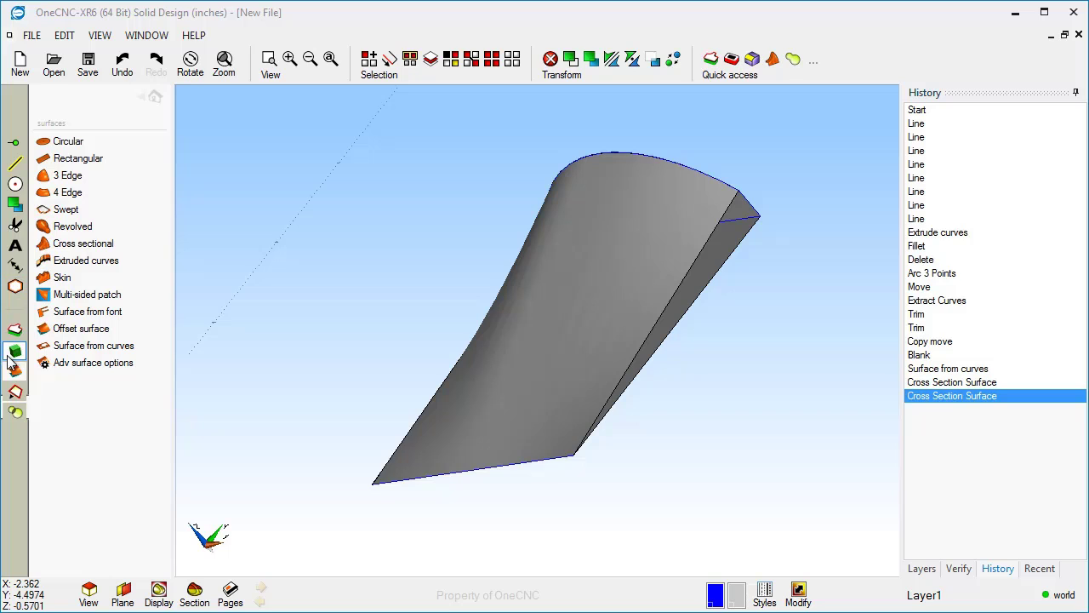
click(14, 393)
click(68, 205)
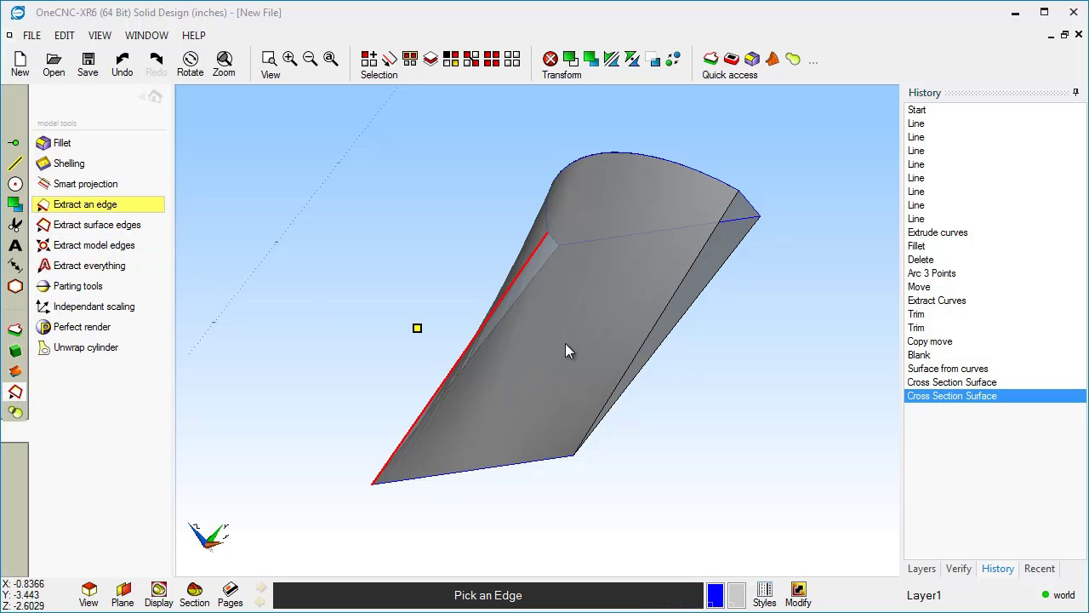
click(629, 328)
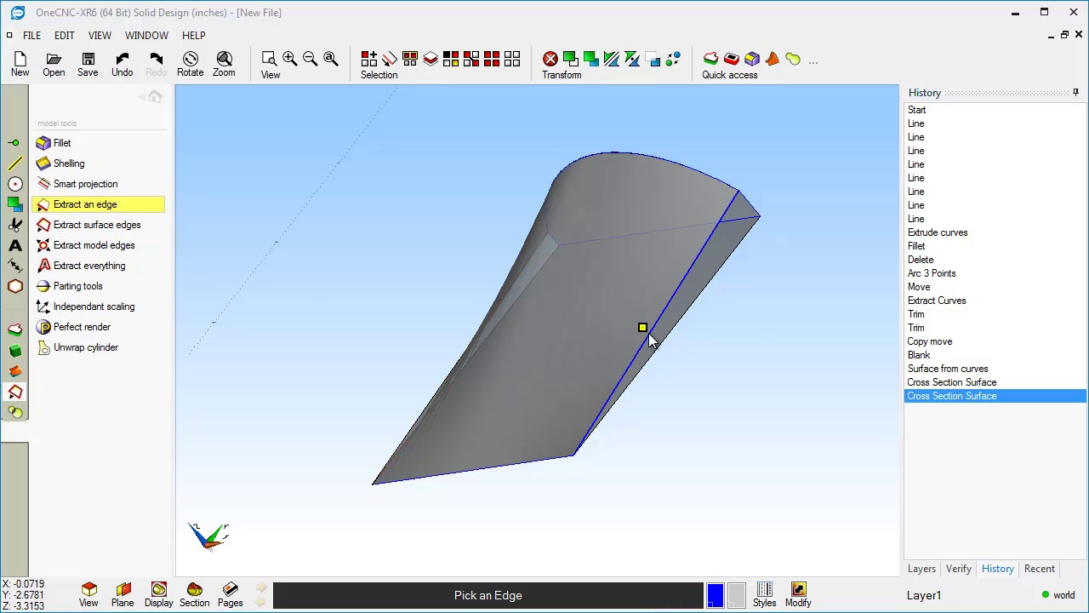
click(532, 327)
middle_drag(530, 338, 840, 358)
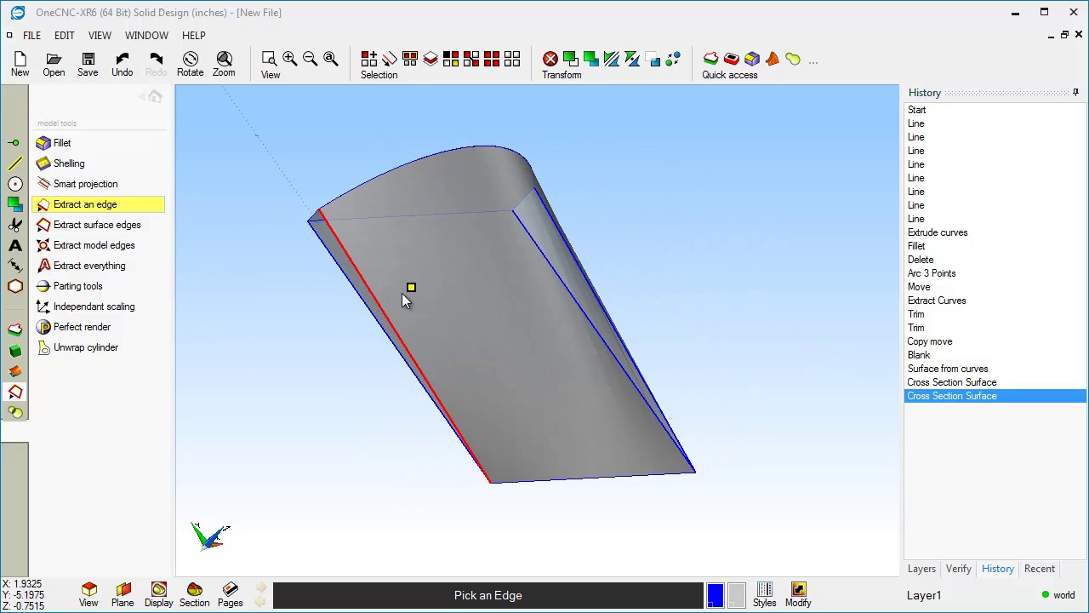
right_click(778, 327)
Create a cross-sectional surface between the two extracted long edges along one open side of the tapered shape.
middle_drag(761, 345, 524, 355)
scroll(547, 348, up, 2)
middle_drag(610, 347, 555, 357)
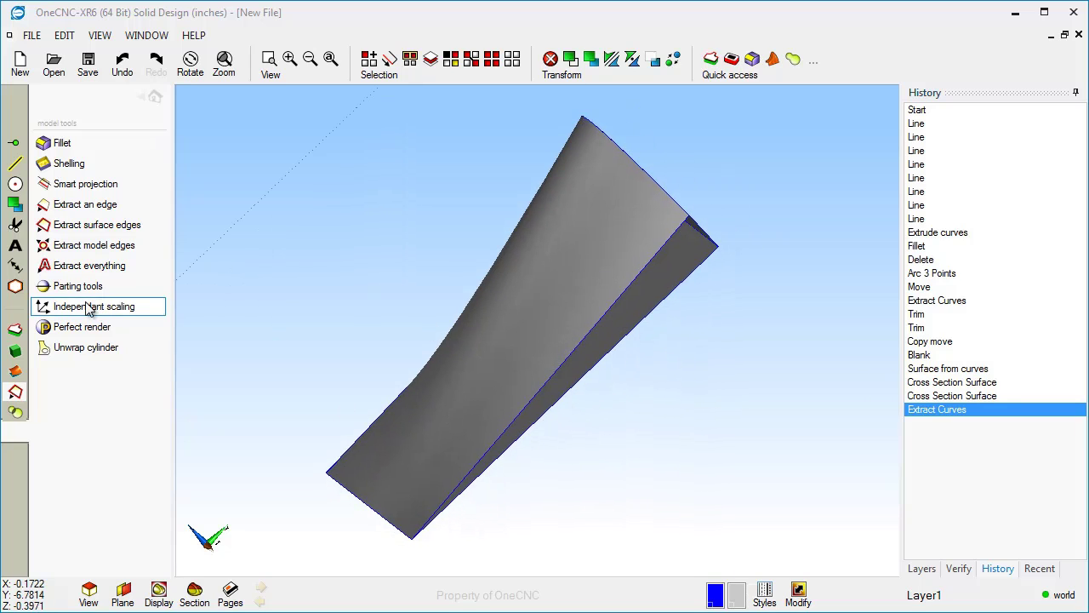
click(16, 373)
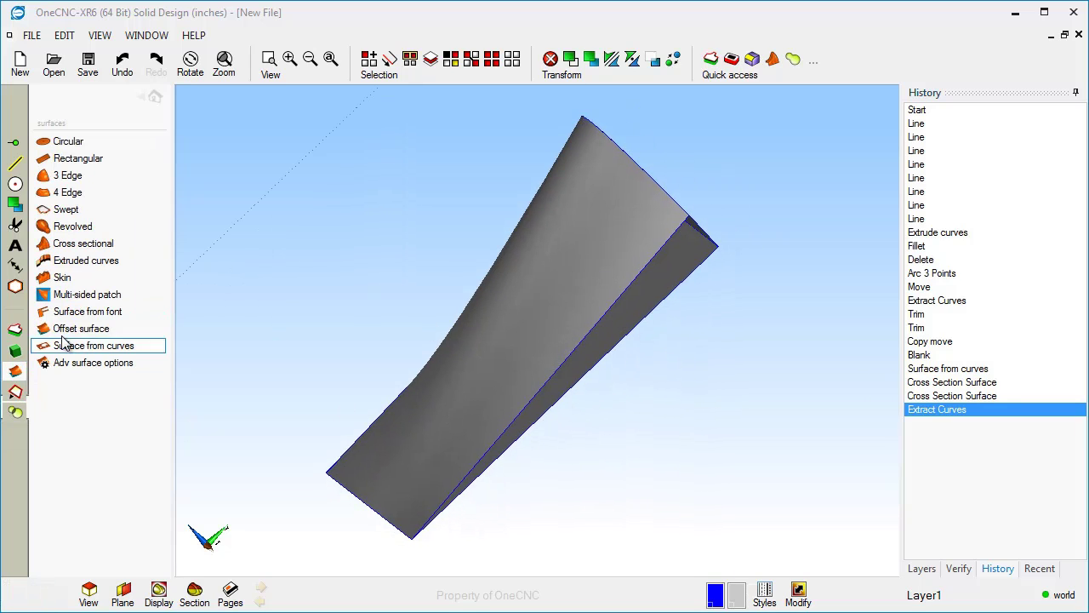
click(80, 245)
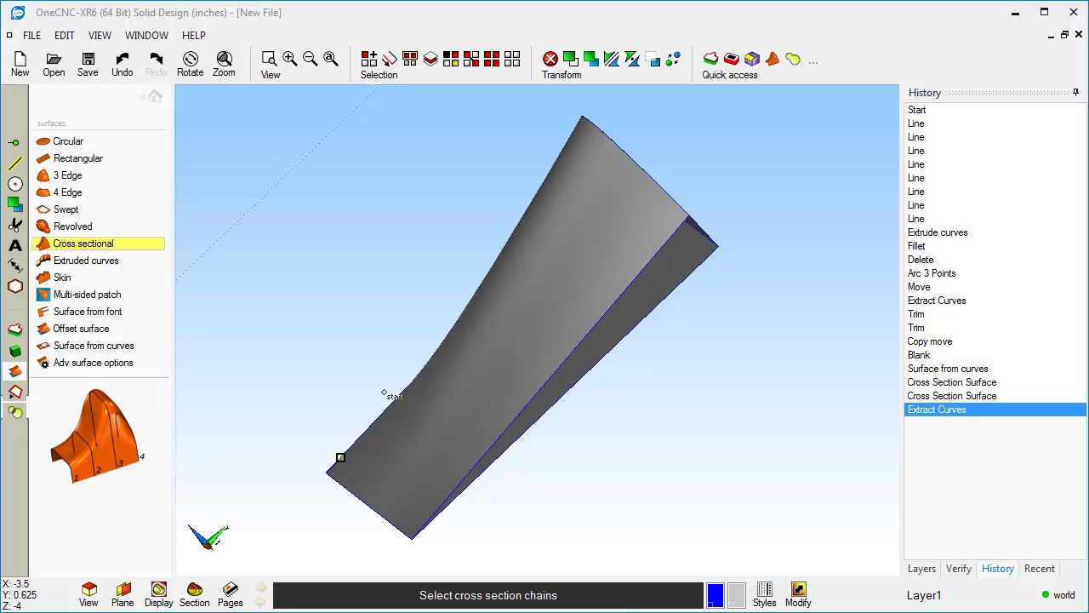
click(664, 245)
click(655, 269)
key(F3)
click(691, 273)
click(680, 301)
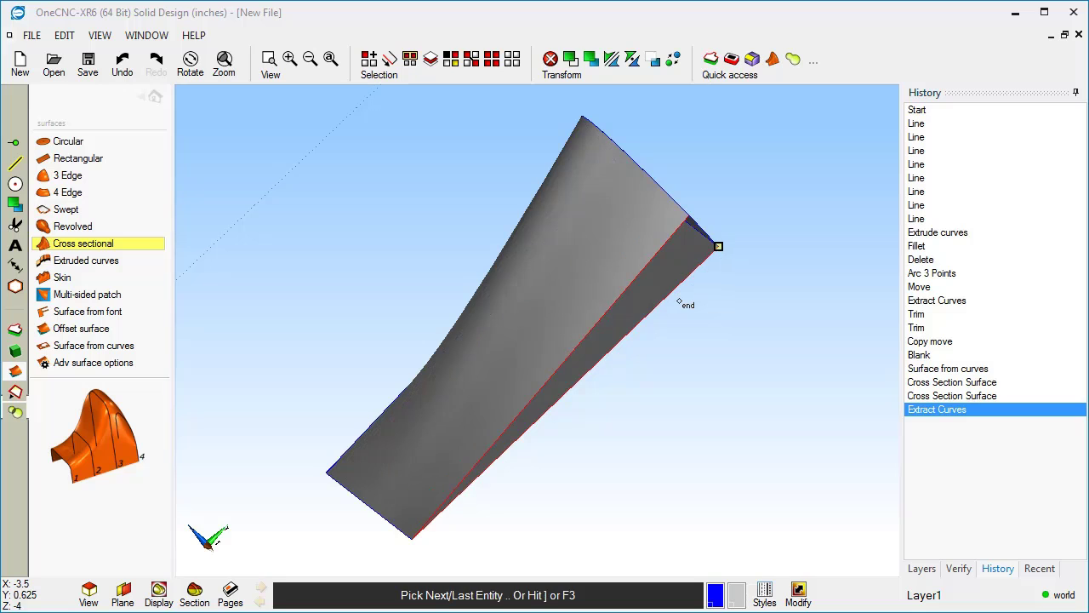
key(F3)
key(F3)
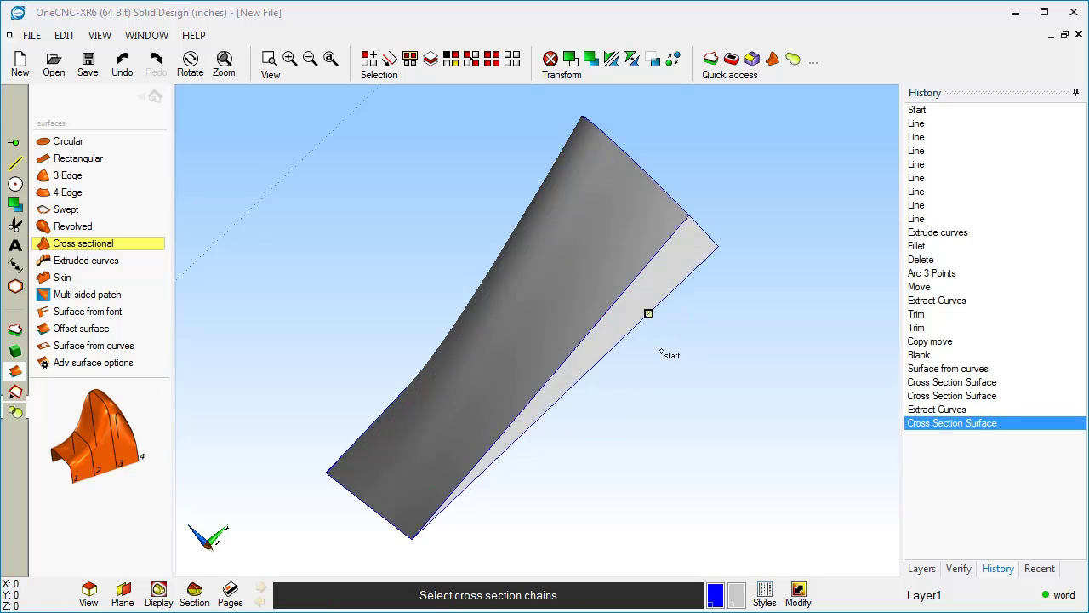
Create a cross-sectional surface between the two extracted long edges along the opposite open side of the tapered shape.
middle_drag(628, 379, 371, 353)
click(228, 371)
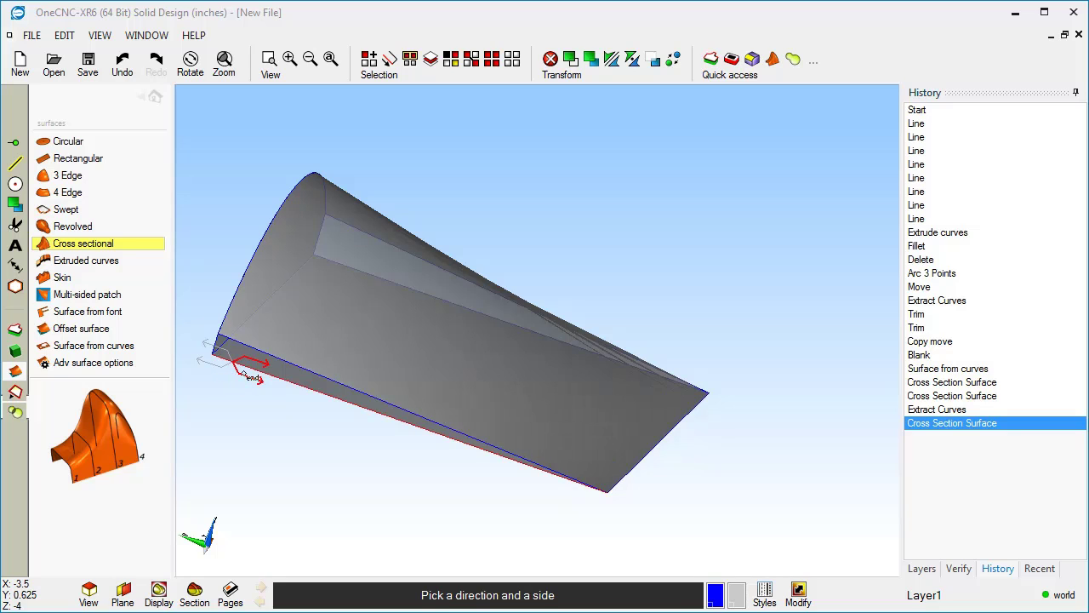
click(248, 375)
key(F3)
click(248, 358)
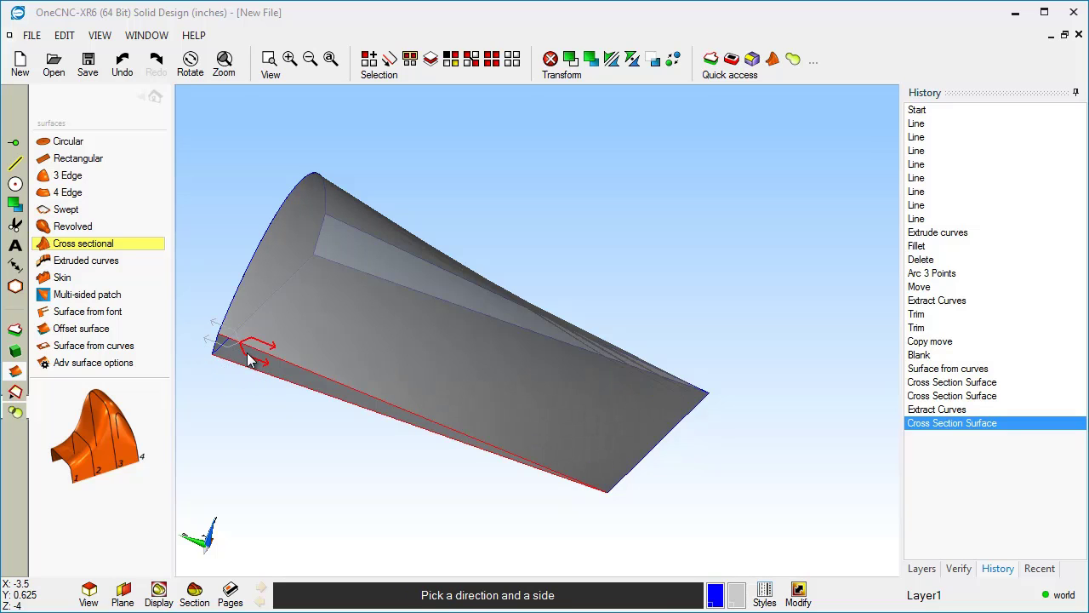
click(250, 357)
key(F3)
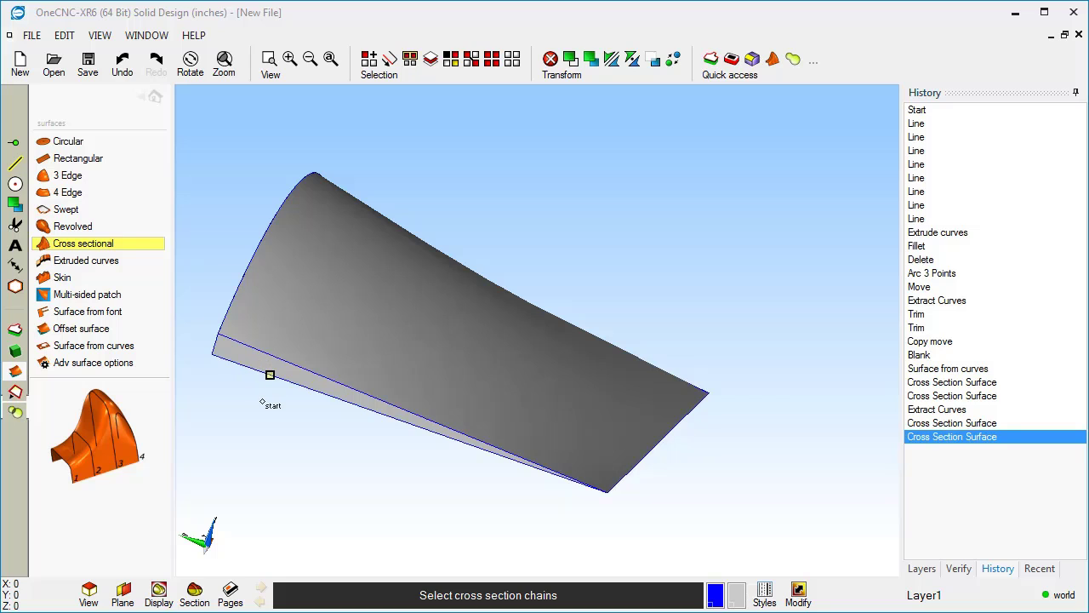
key(Escape)
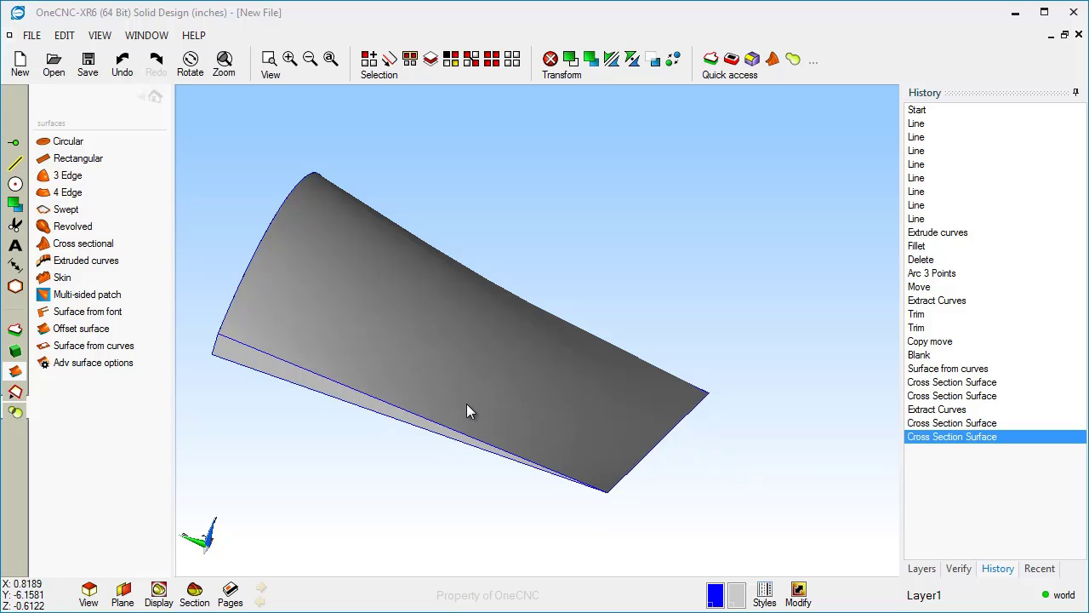
Select the tapered surfaces and examine them from several sides for open gaps.
middle_drag(558, 384, 656, 352)
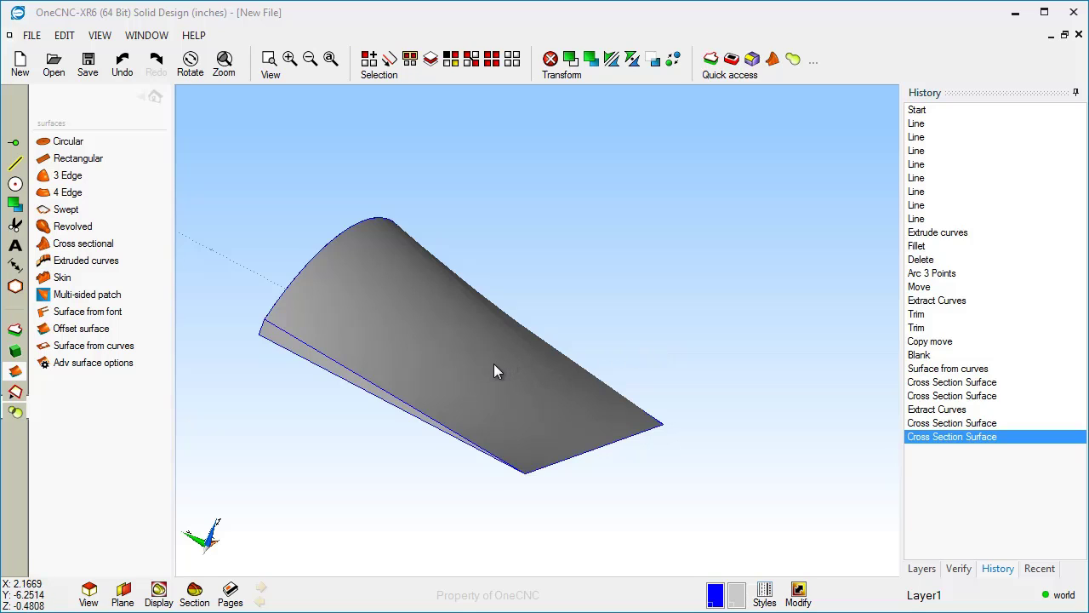
middle_drag(477, 357, 543, 364)
click(344, 302)
key(Escape)
middle_drag(621, 329, 606, 331)
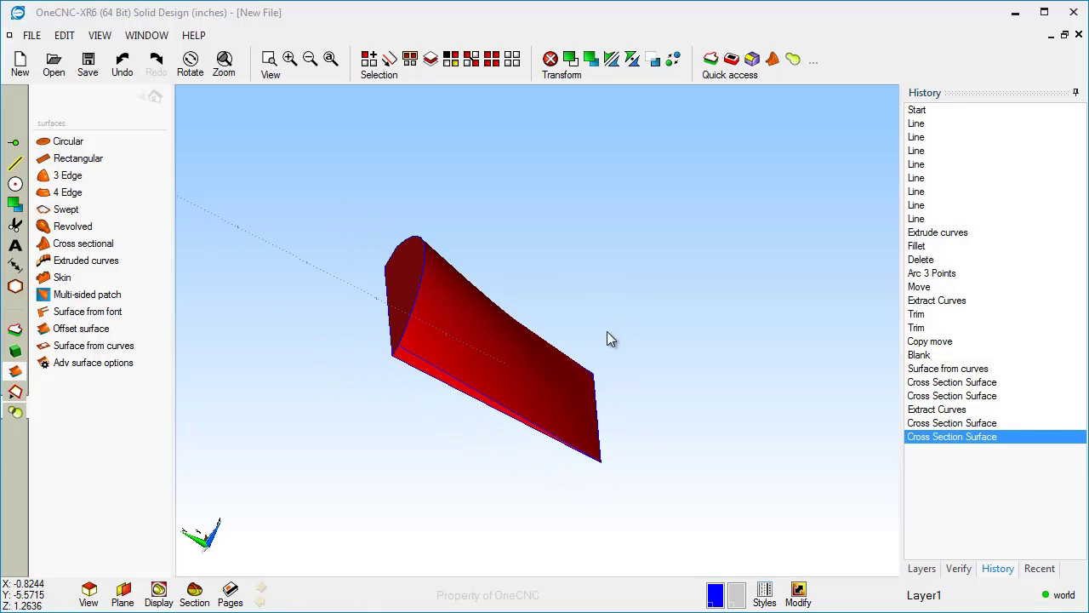
Clear the selection and unhide the blanked solid block on Layer1 to view it with the tapered surfaces.
click(922, 569)
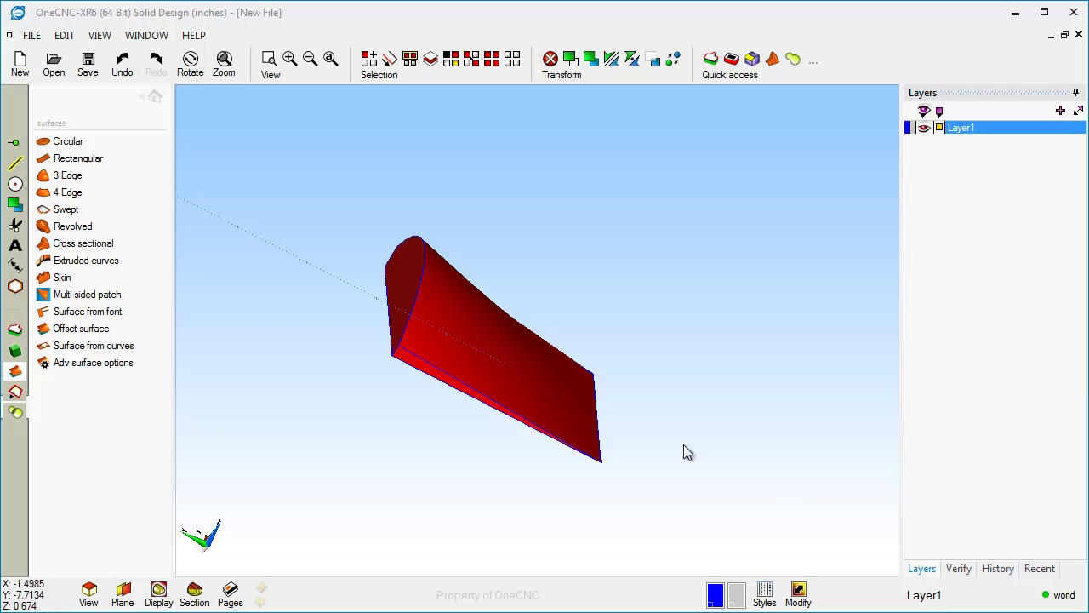
click(625, 391)
middle_drag(631, 391, 550, 397)
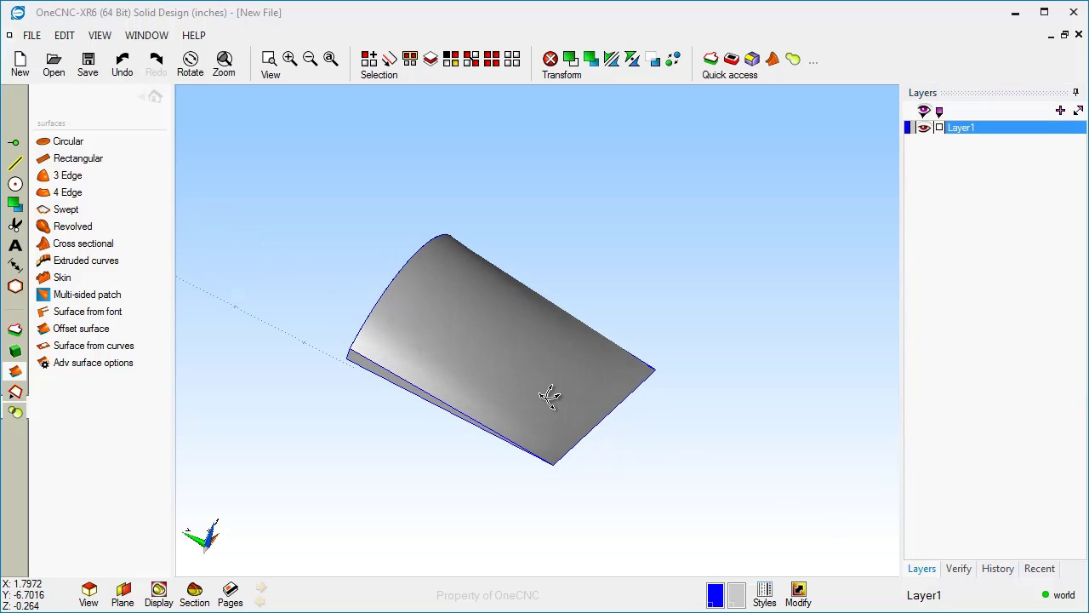
click(925, 129)
scroll(494, 344, down, 4)
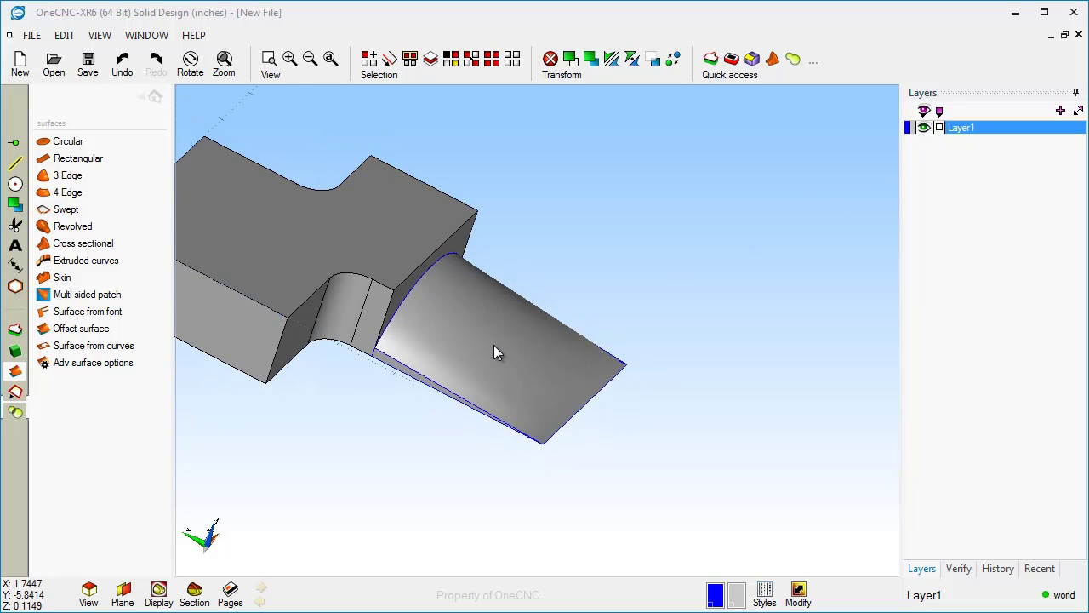
middle_drag(647, 351, 526, 447)
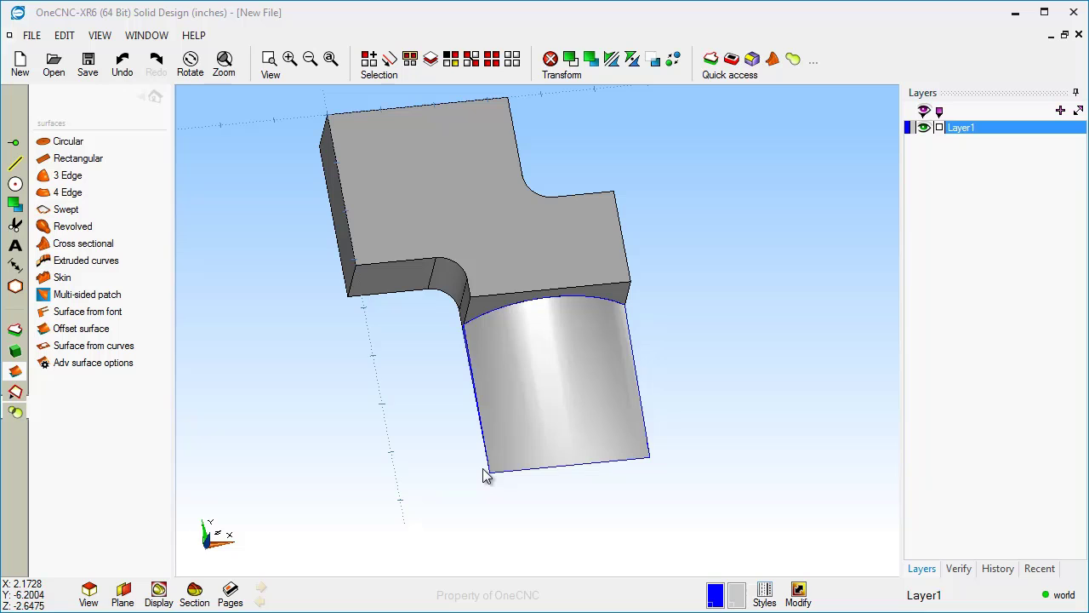
middle_drag(426, 464, 544, 387)
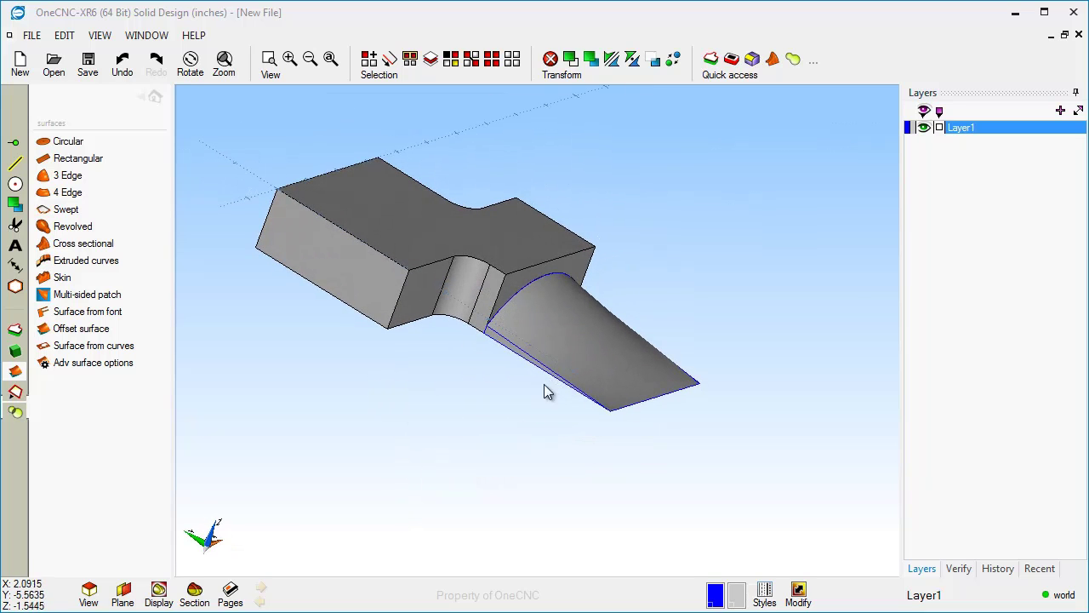
Blank the solid block again, leaving only the tapered surfaces displayed.
key(Delete)
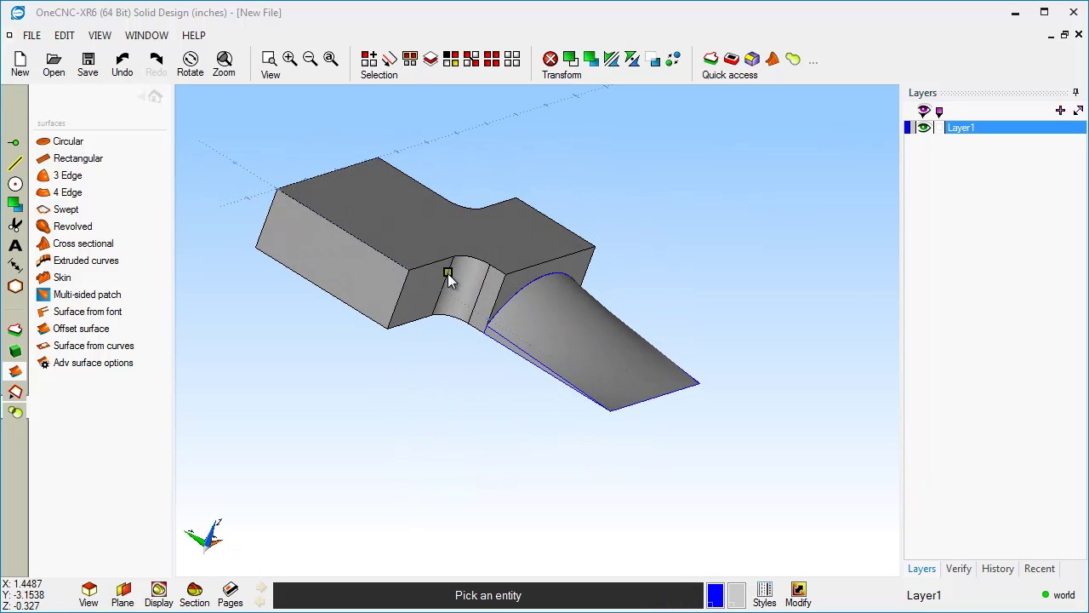
click(437, 278)
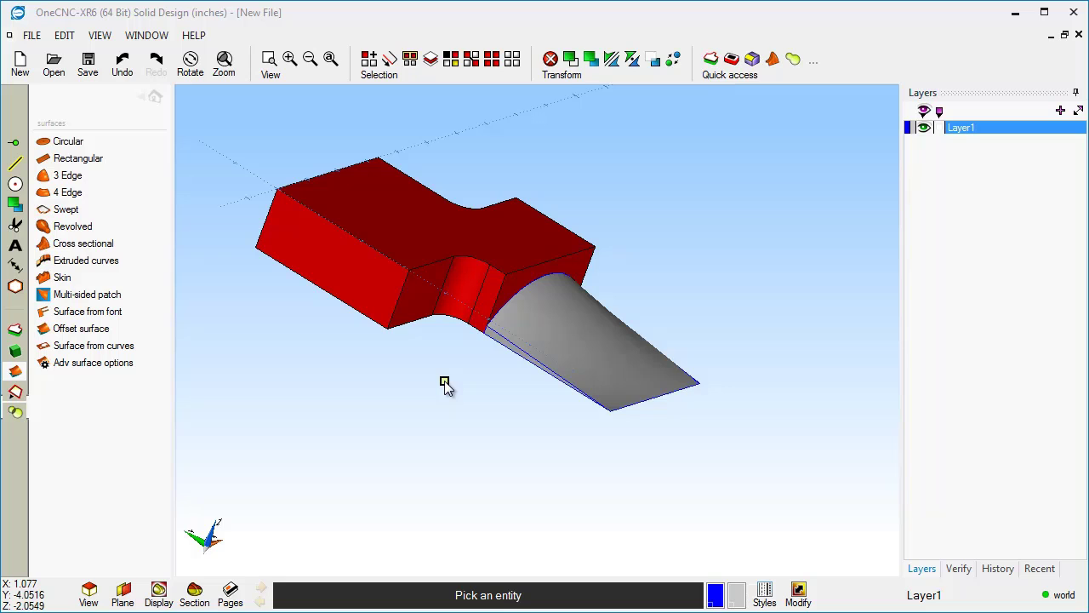
right_click(444, 380)
middle_drag(444, 381, 457, 411)
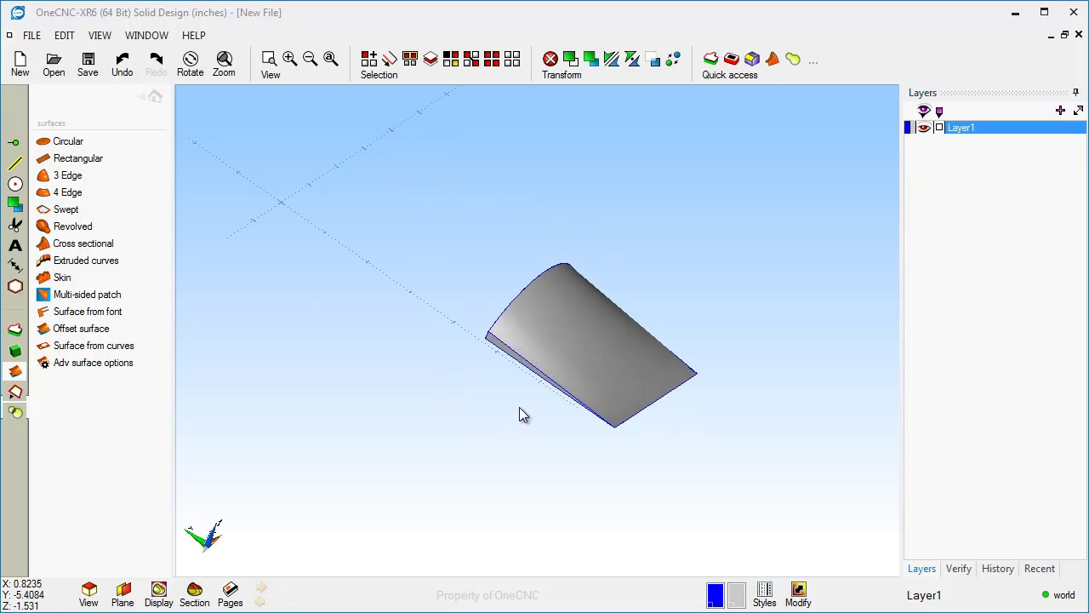
Select all the surfaces of the tapered shape and join them into one body with Union.
key(Delete)
click(603, 380)
click(522, 364)
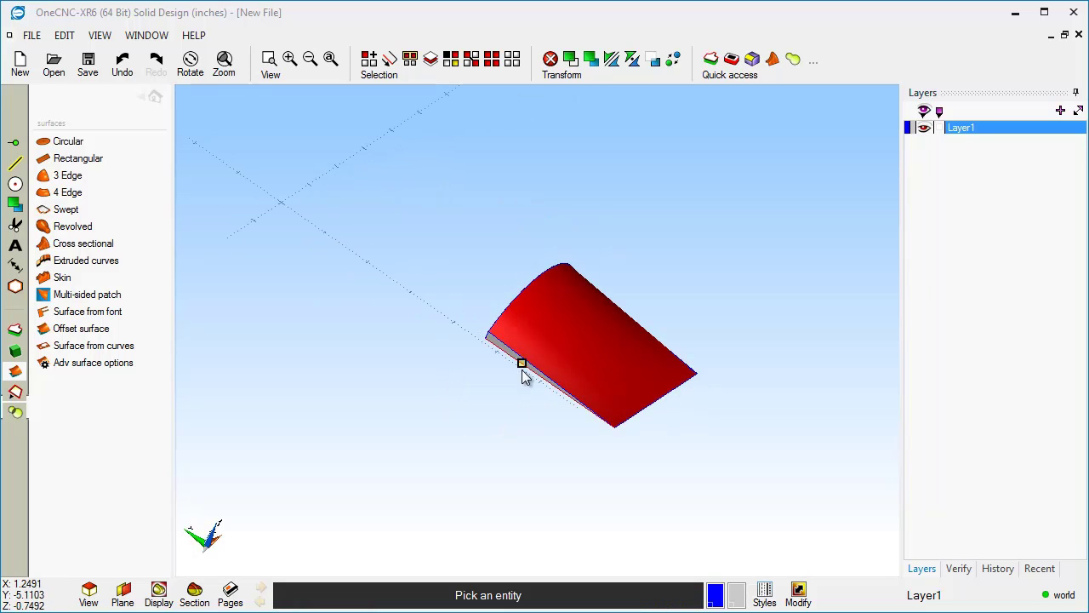
middle_drag(489, 386, 662, 456)
click(545, 329)
right_click(436, 486)
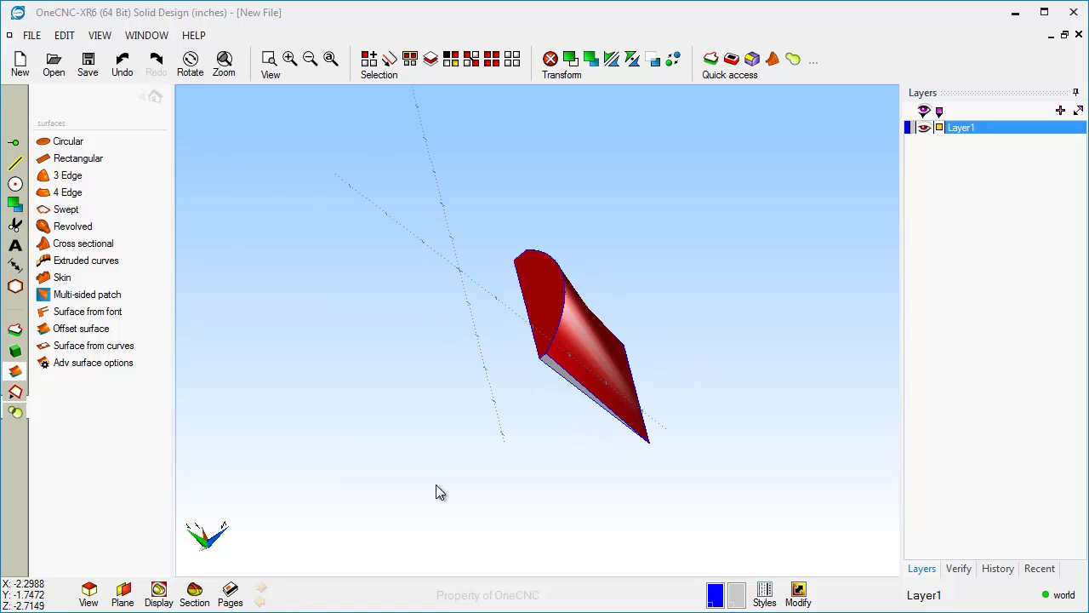
middle_drag(436, 487, 387, 431)
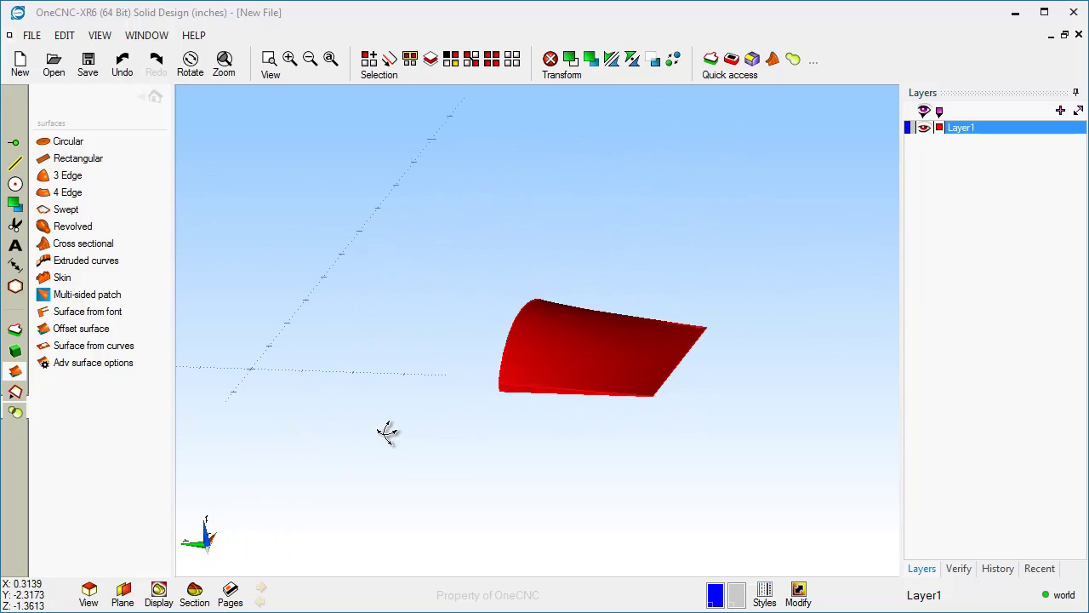
scroll(732, 416, up, 2)
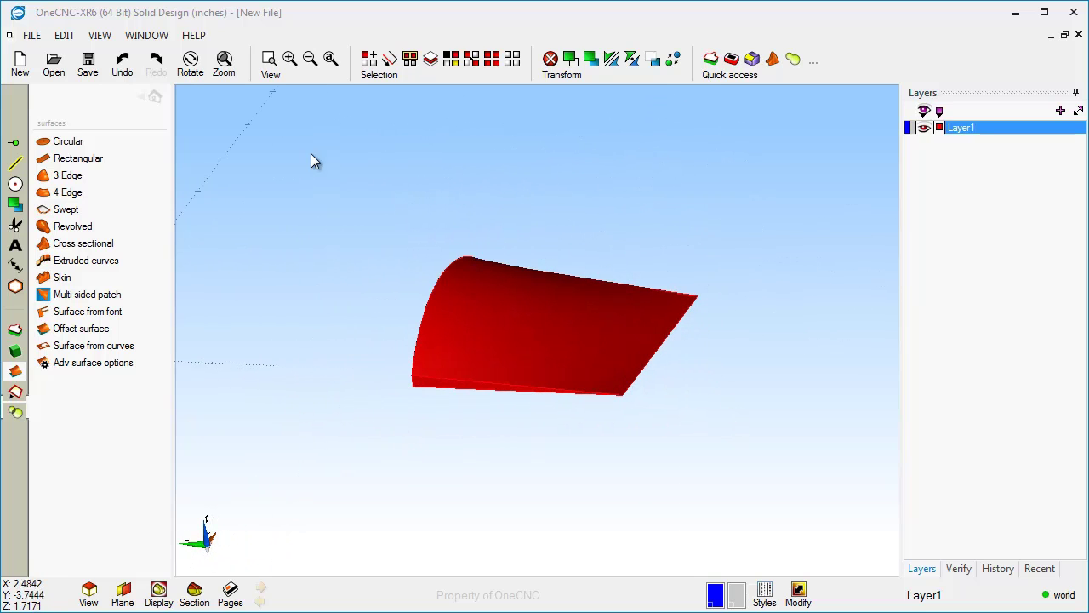
click(15, 411)
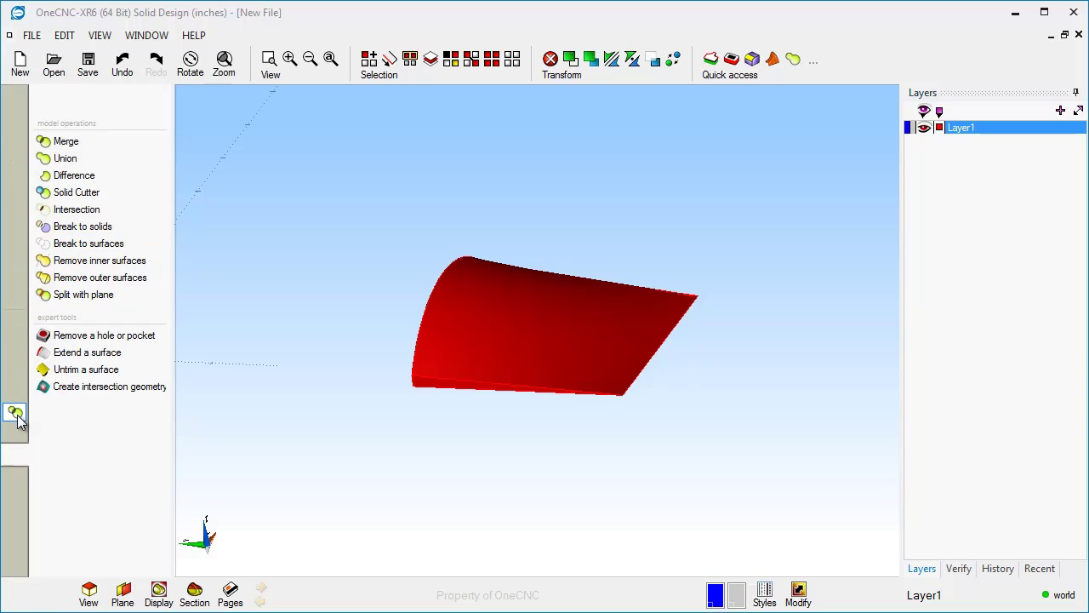
click(71, 161)
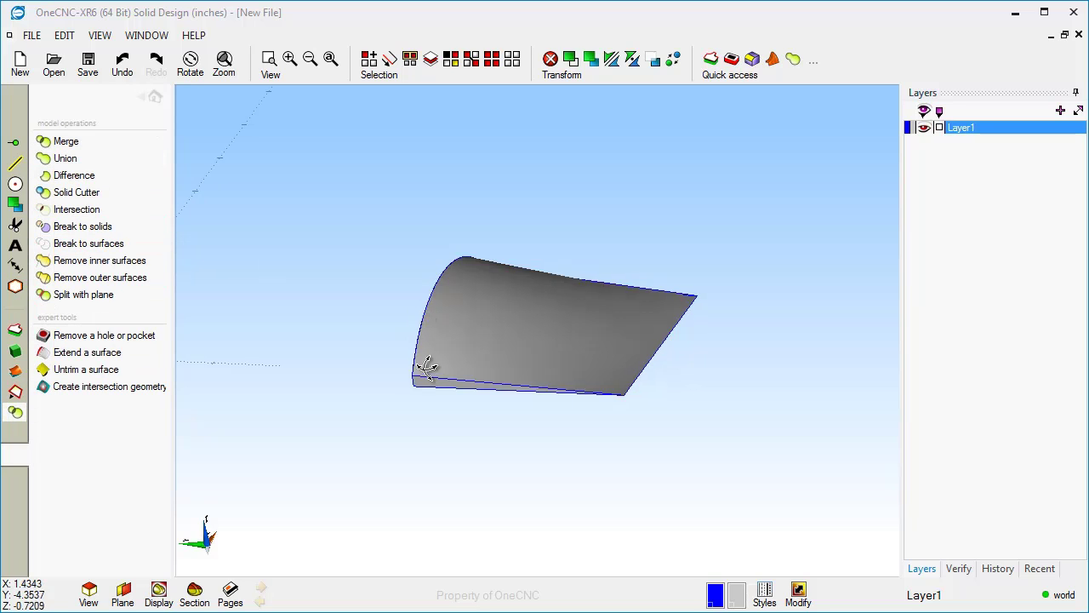
Pick the joined tapered shape to check that its surfaces select as one body.
middle_drag(426, 365, 474, 327)
click(474, 327)
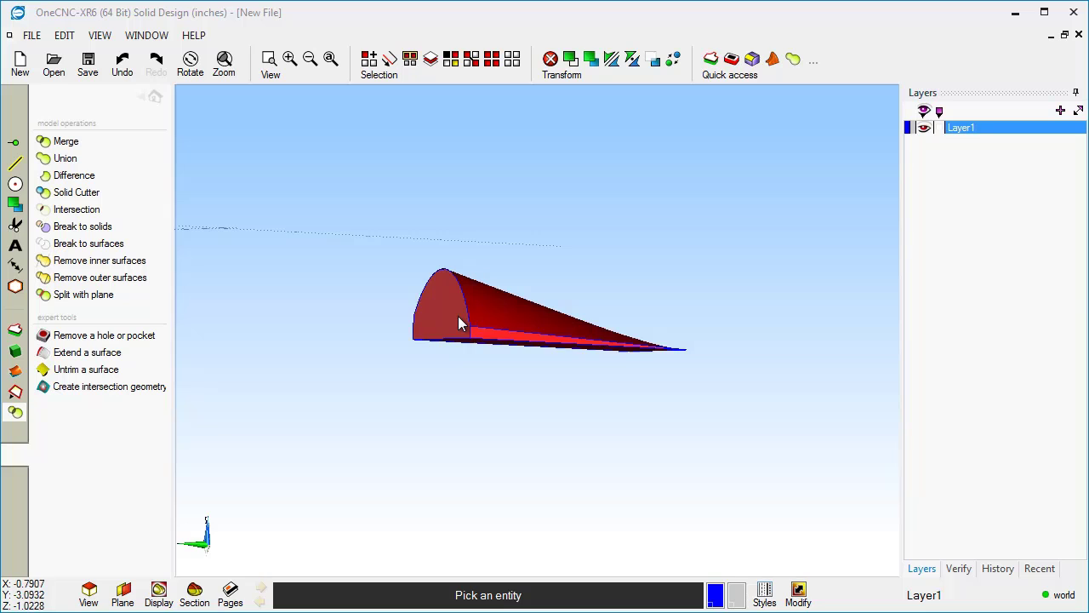
middle_drag(669, 326, 578, 444)
key(Escape)
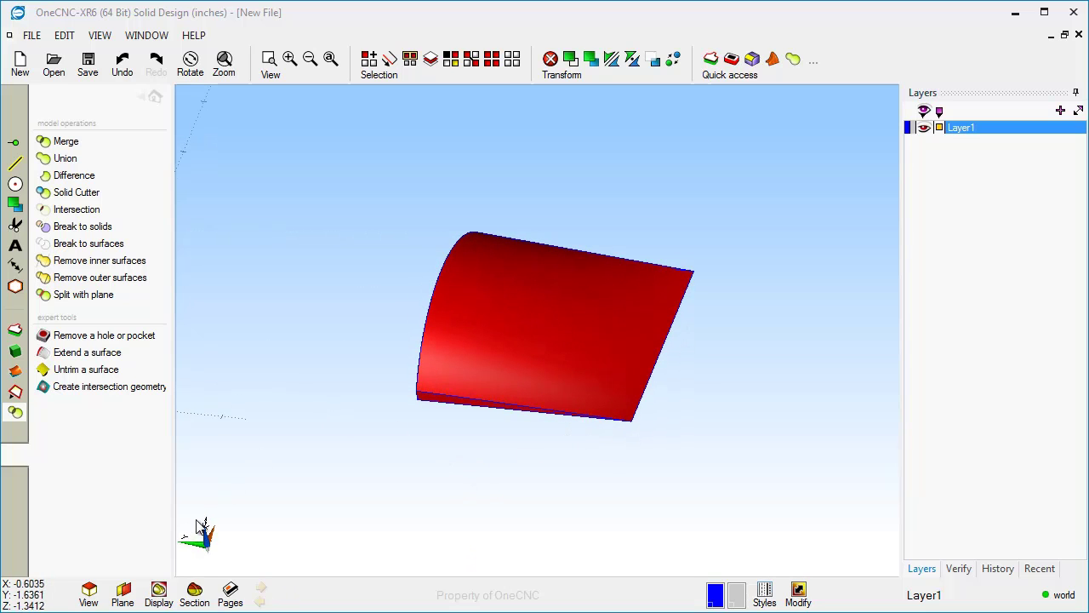
Section the tapered body at 1.3 to check its interior, and close the section view.
click(194, 595)
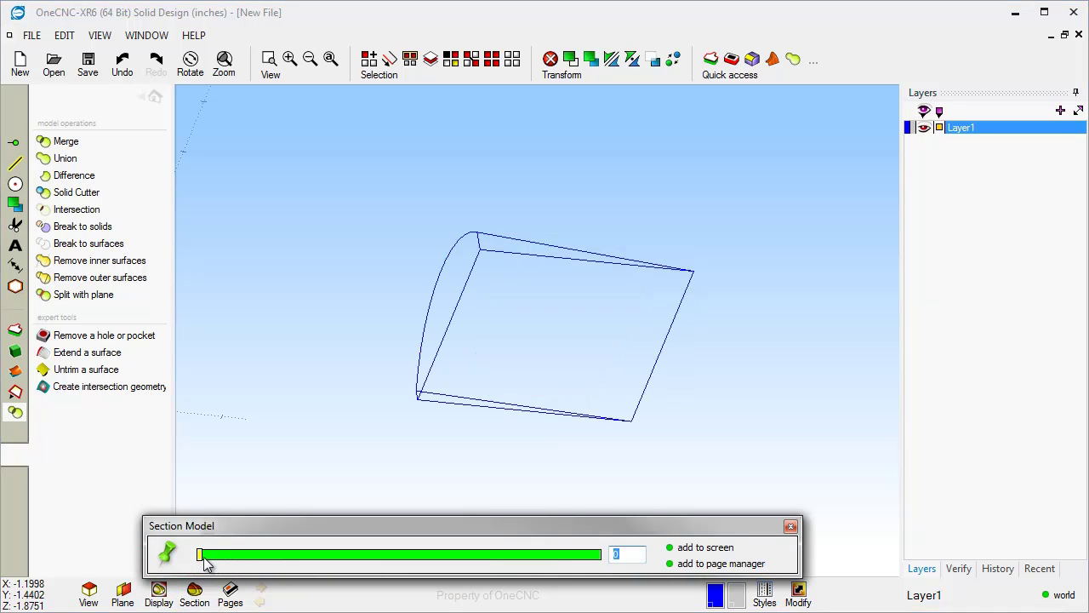
drag(237, 525, 269, 523)
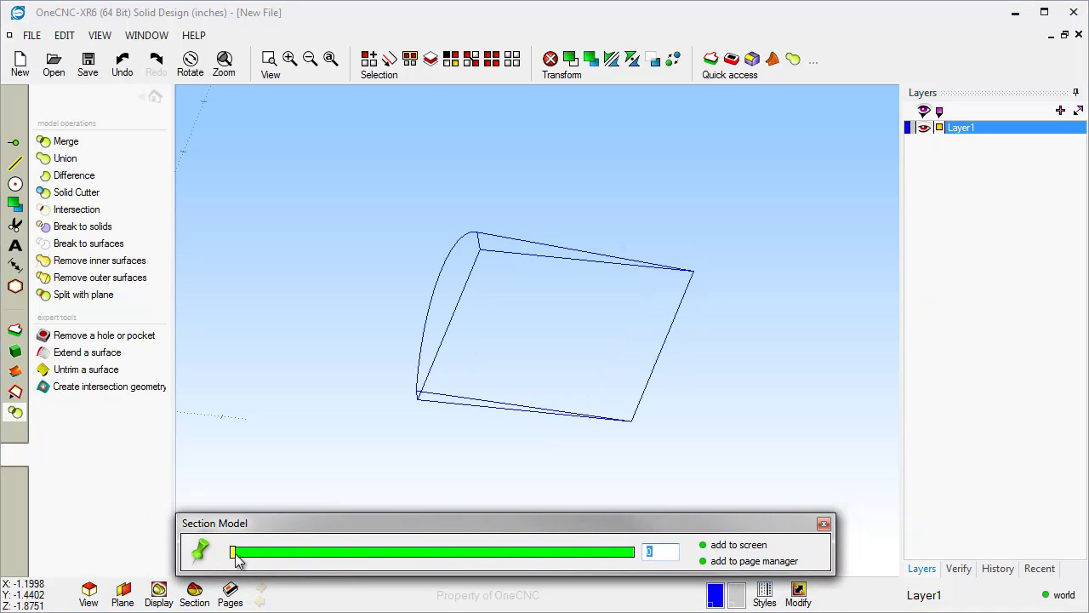
drag(236, 558, 400, 553)
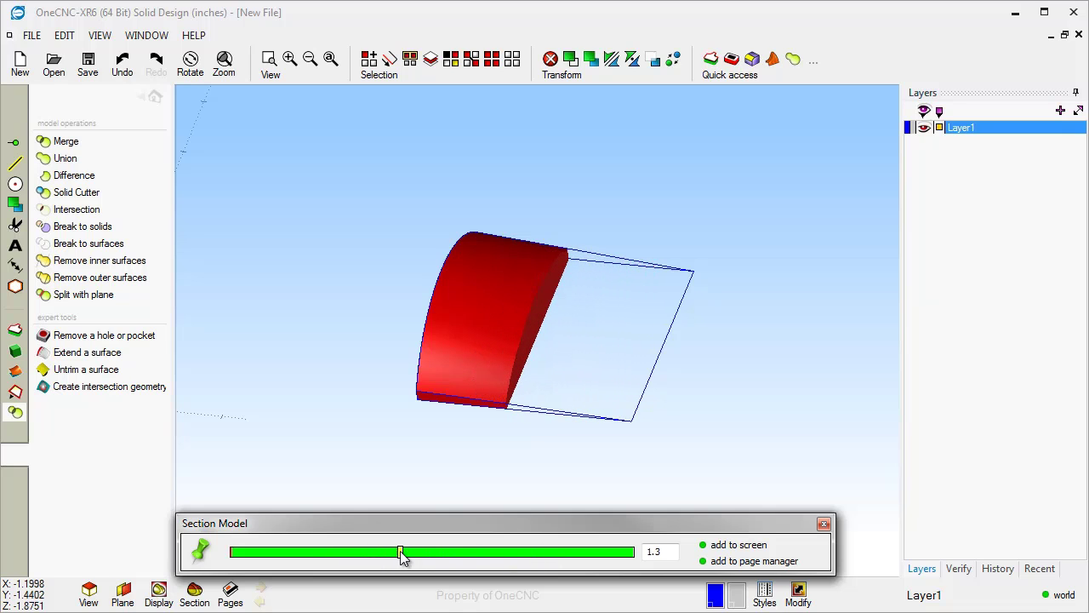
click(824, 523)
Clear the selection and unhide the blanked solid block on Layer1.
middle_drag(669, 459, 617, 439)
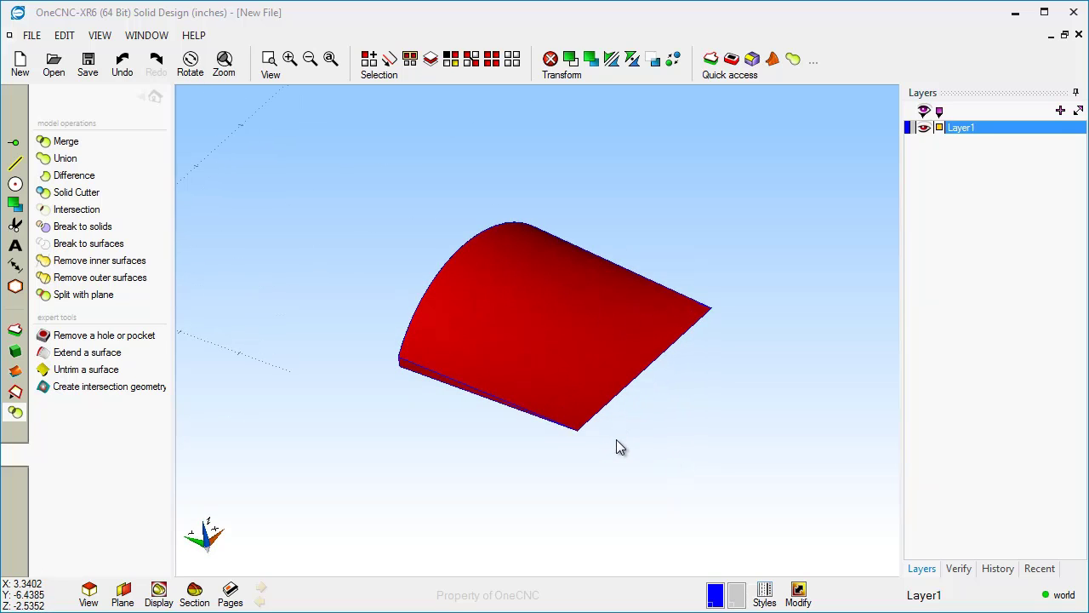
click(615, 297)
click(923, 127)
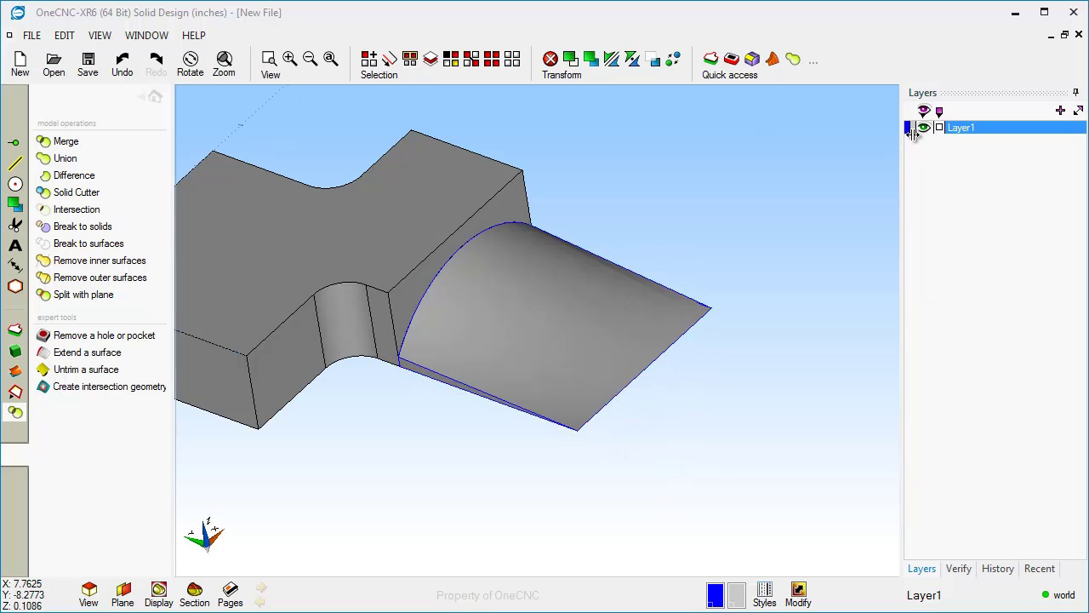
middle_drag(450, 406, 520, 377)
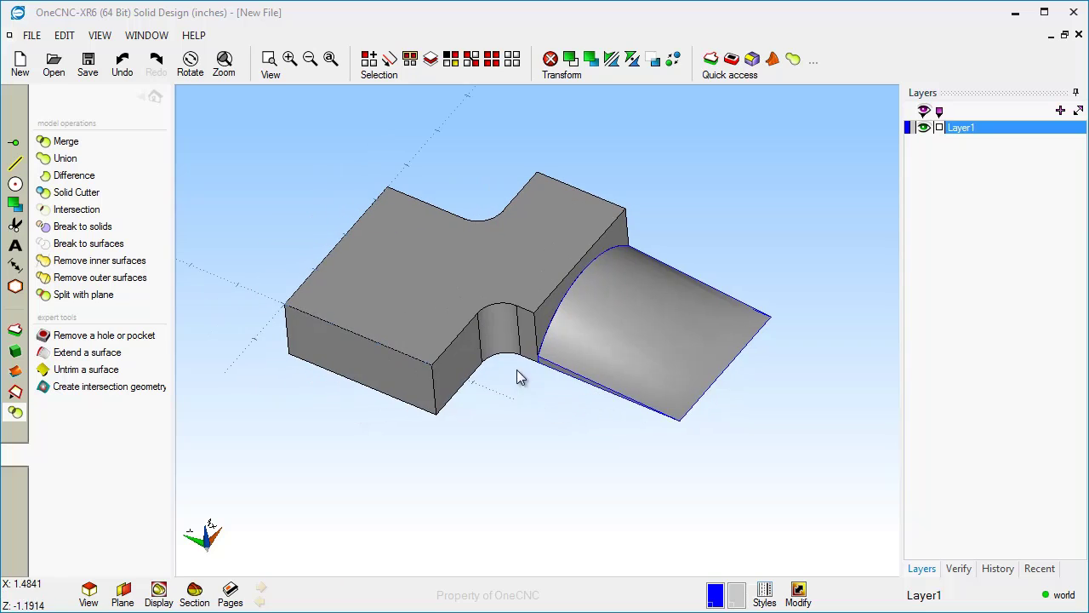
Union the stepped block with the tapered body.
click(497, 279)
click(606, 338)
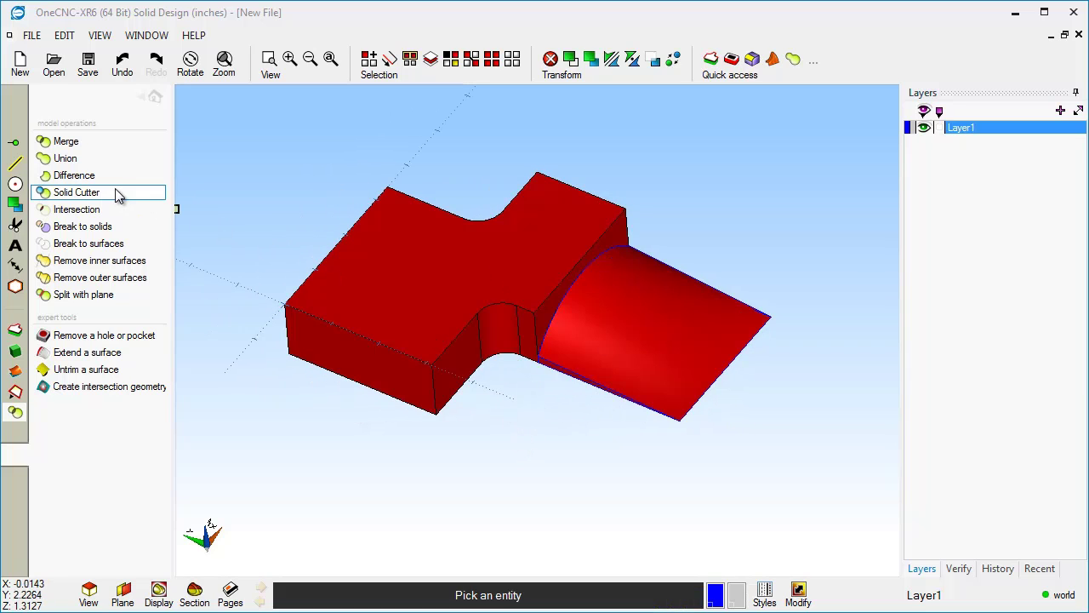
click(73, 160)
Select the blue construction curves around the tapered body by colour and remove them from the model.
middle_drag(413, 382, 626, 425)
key(c)
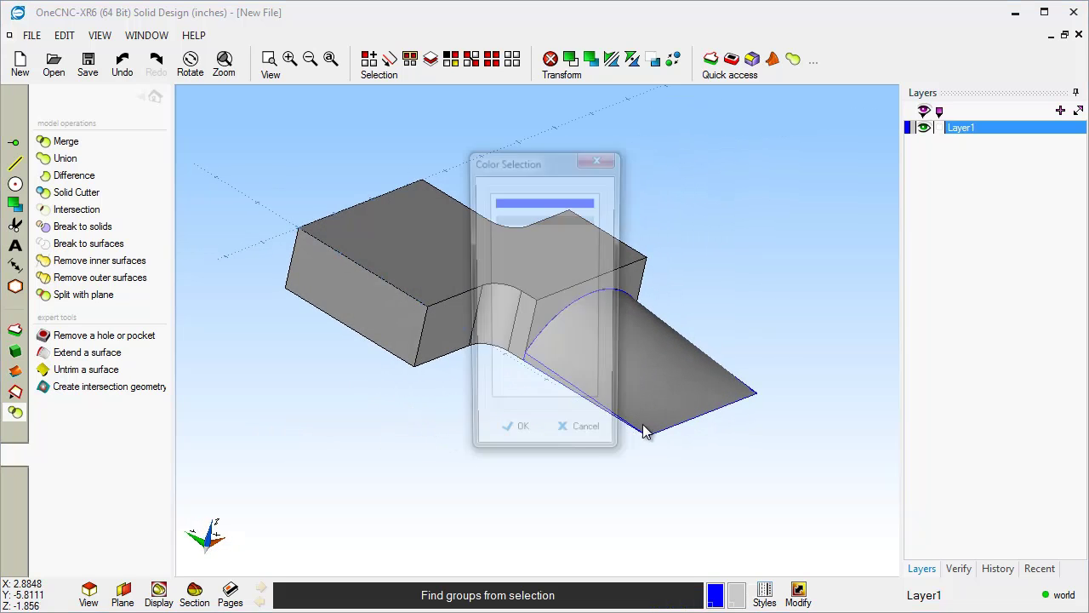
click(549, 202)
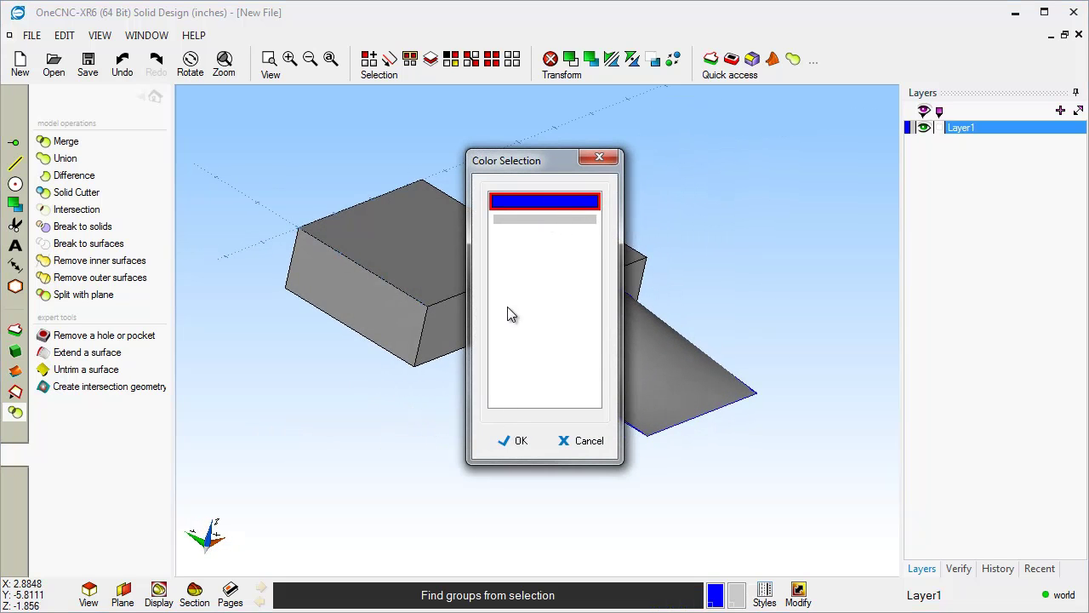
click(519, 441)
click(543, 474)
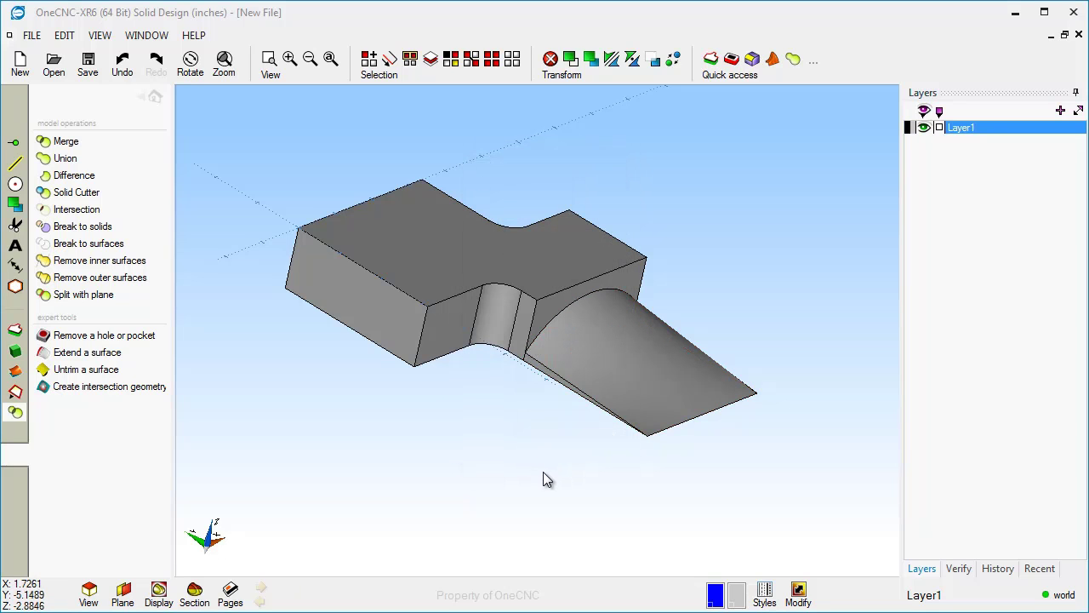
middle_drag(543, 469, 320, 463)
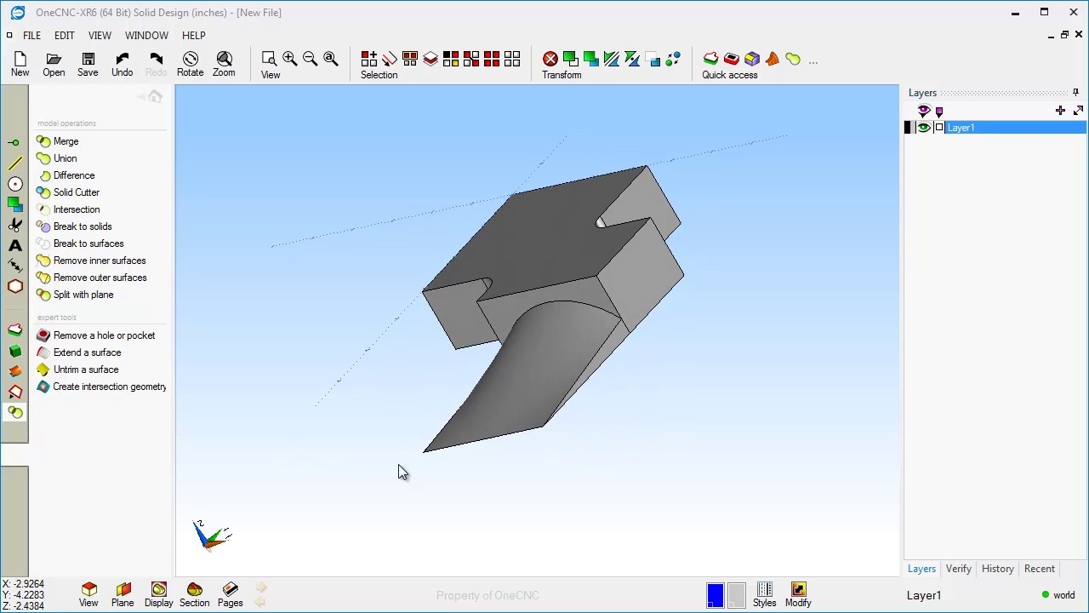
shift+click(552, 373)
click(562, 449)
middle_drag(561, 448, 824, 432)
scroll(668, 403, up, 1)
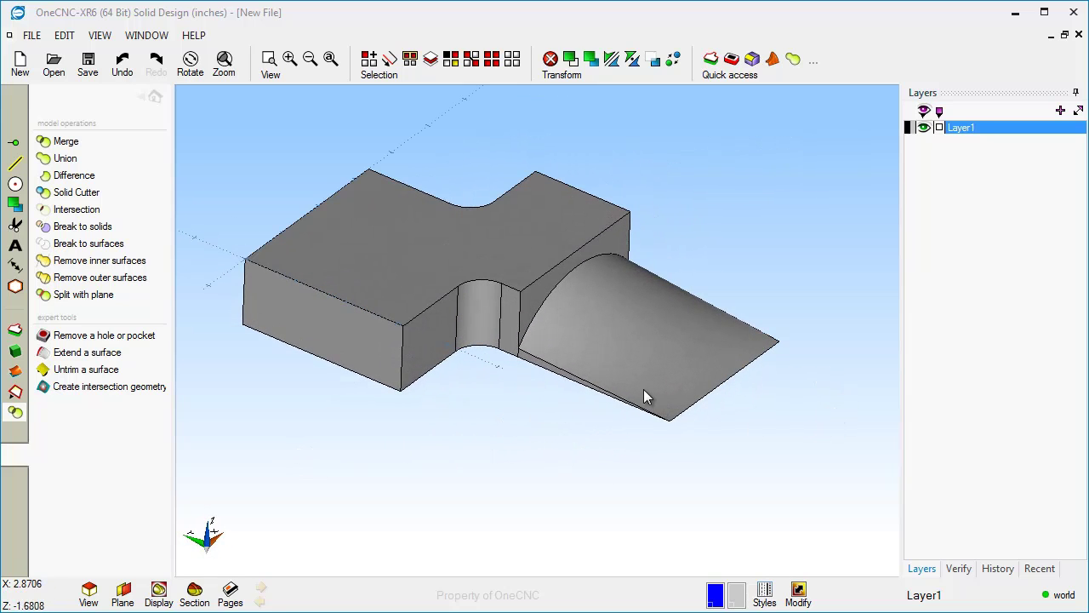
Apply a standard fillet of radius 0.125 to the curved edge where the tapered body meets the block's front face.
middle_drag(644, 389, 673, 411)
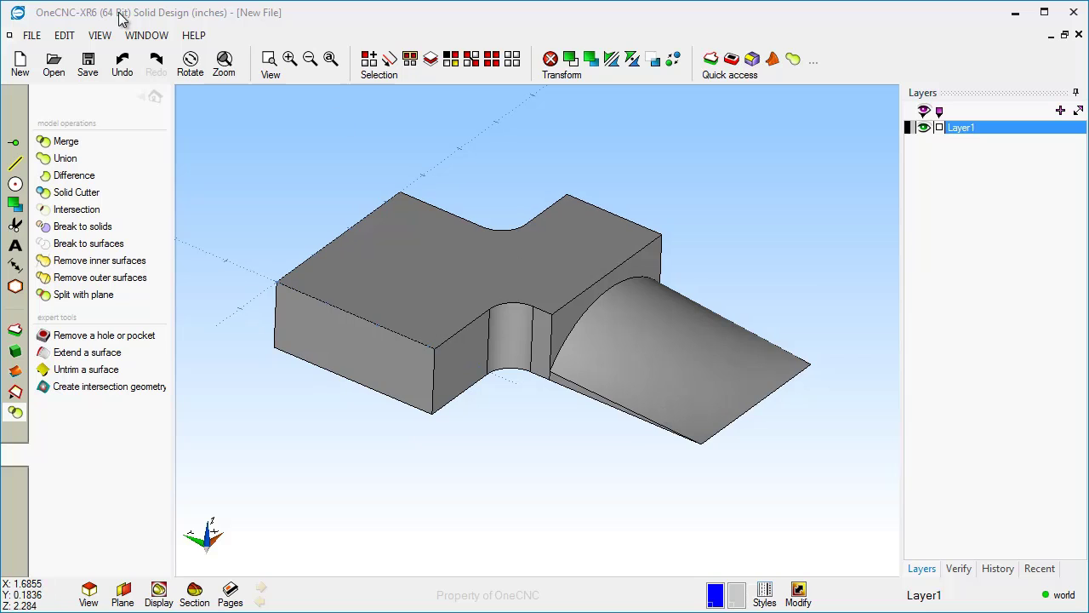
click(15, 391)
click(64, 145)
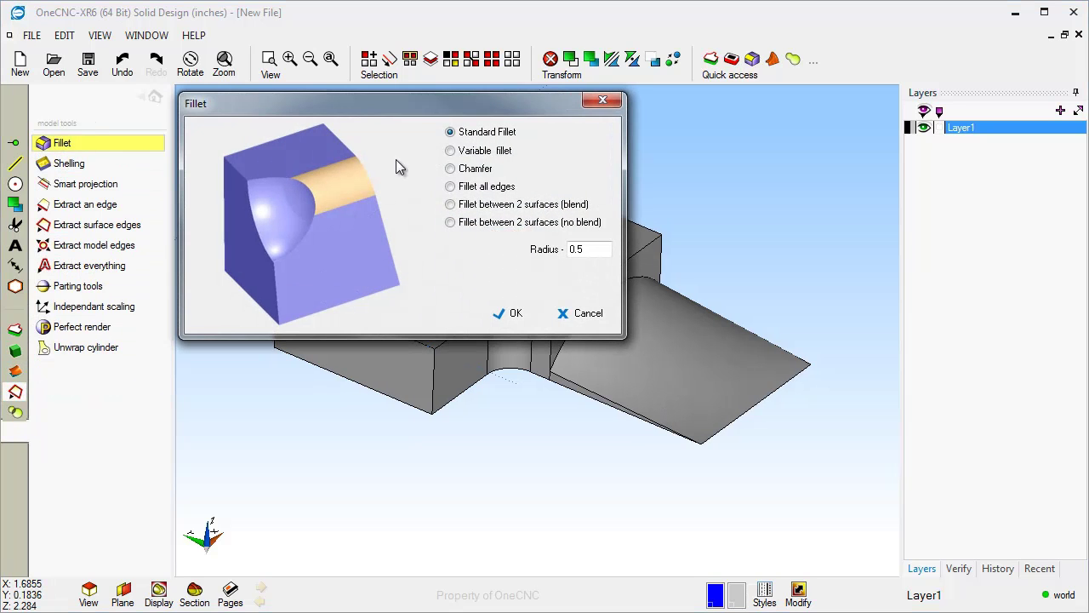
double_click(591, 249)
text(.125)
click(509, 313)
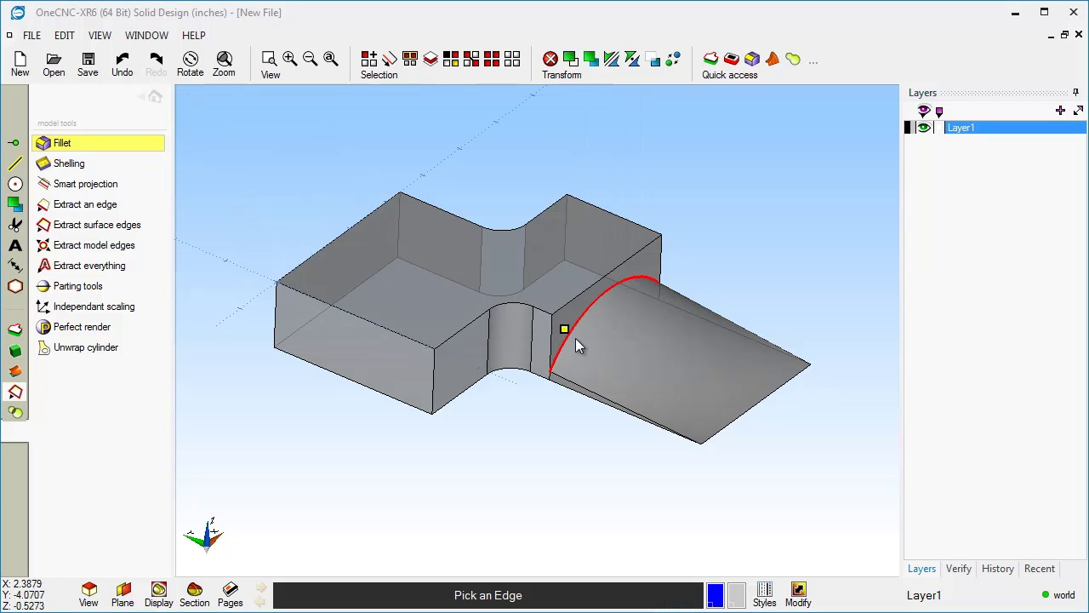
click(576, 339)
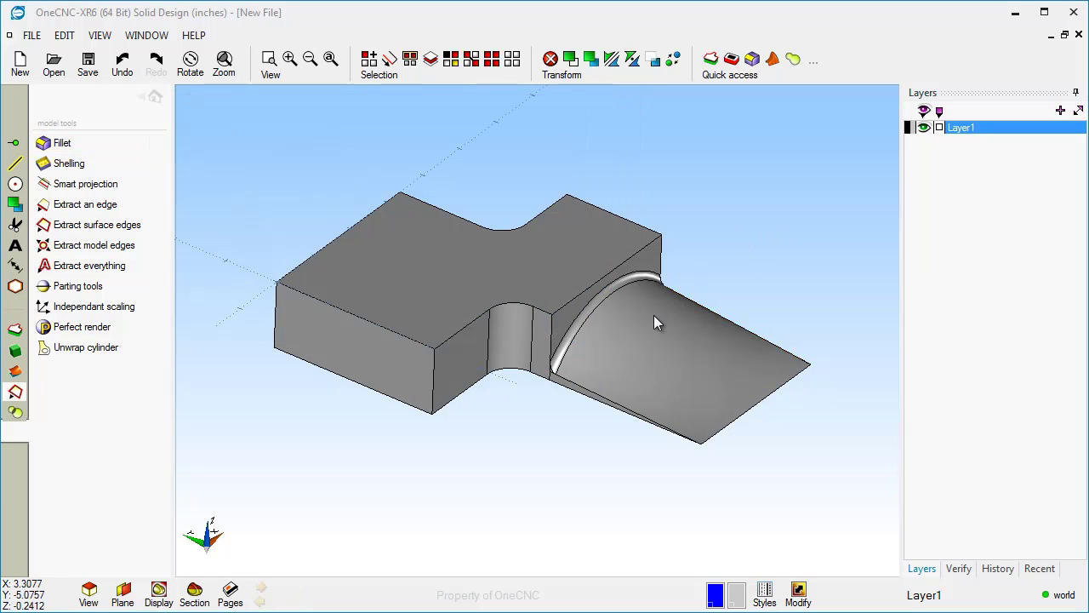
mouse_move(628, 316)
middle_down()
mouse_move(591, 315)
mouse_move(513, 349)
mouse_move(550, 348)
mouse_move(569, 369)
middle_up()
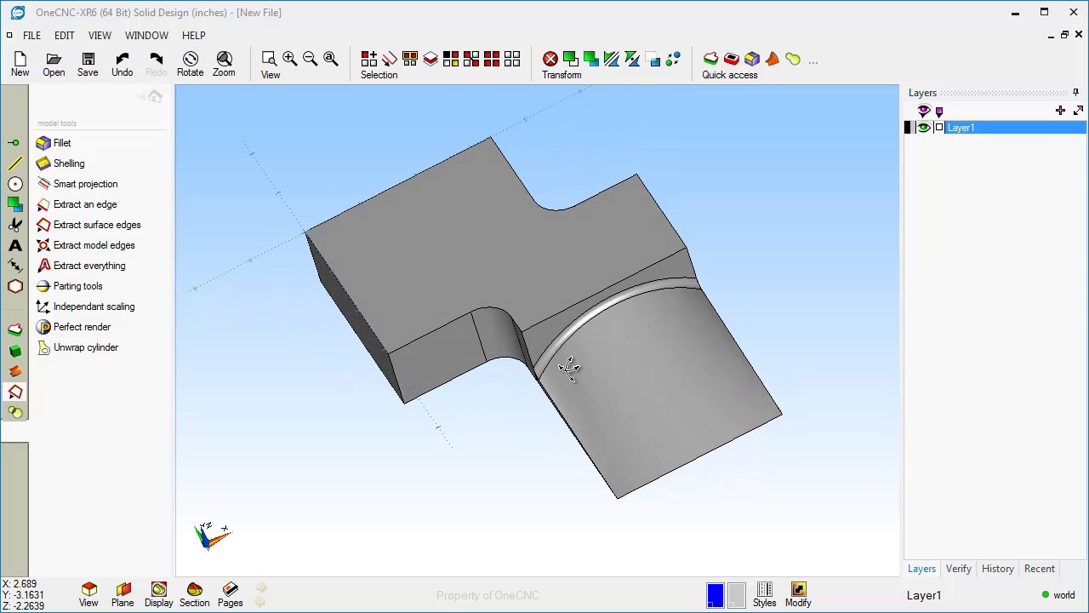
click(155, 97)
middle_drag(440, 308, 440, 326)
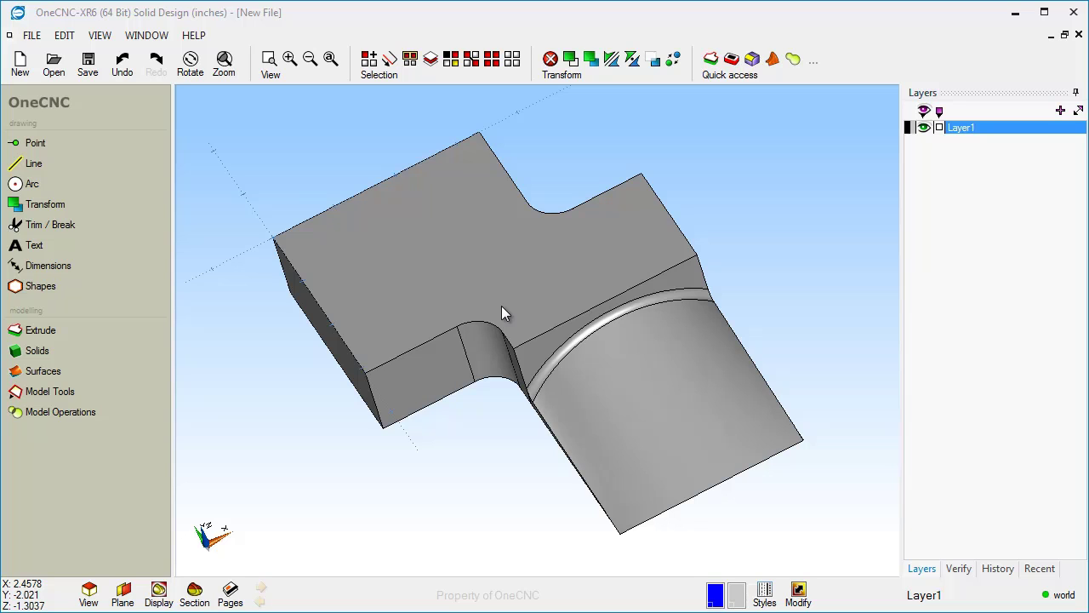
mouse_move(378, 299)
middle_down()
mouse_move(401, 290)
mouse_move(397, 303)
middle_up()
click(378, 413)
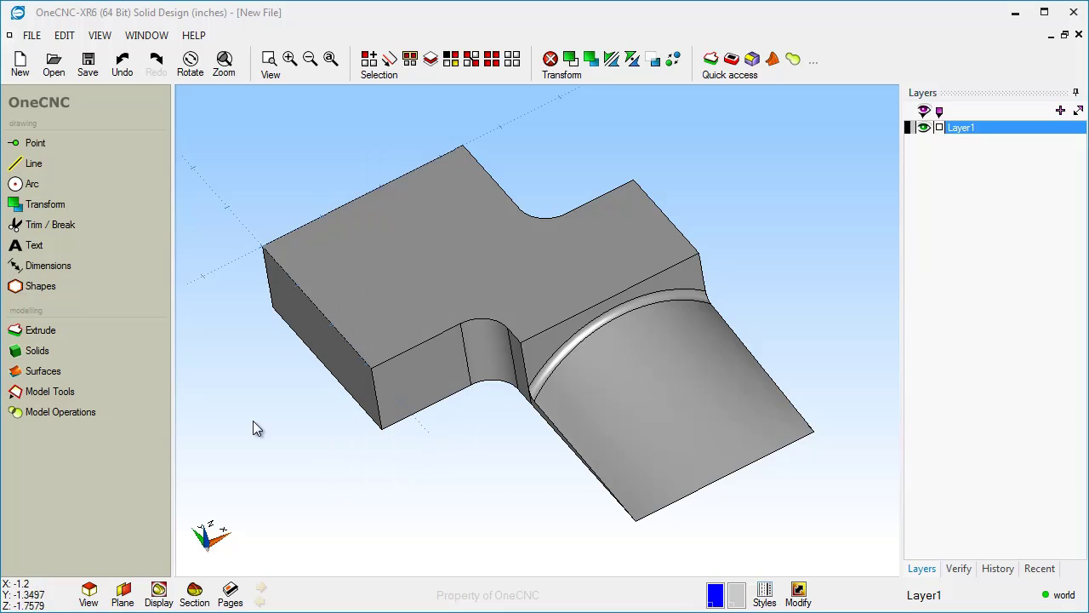
click(58, 412)
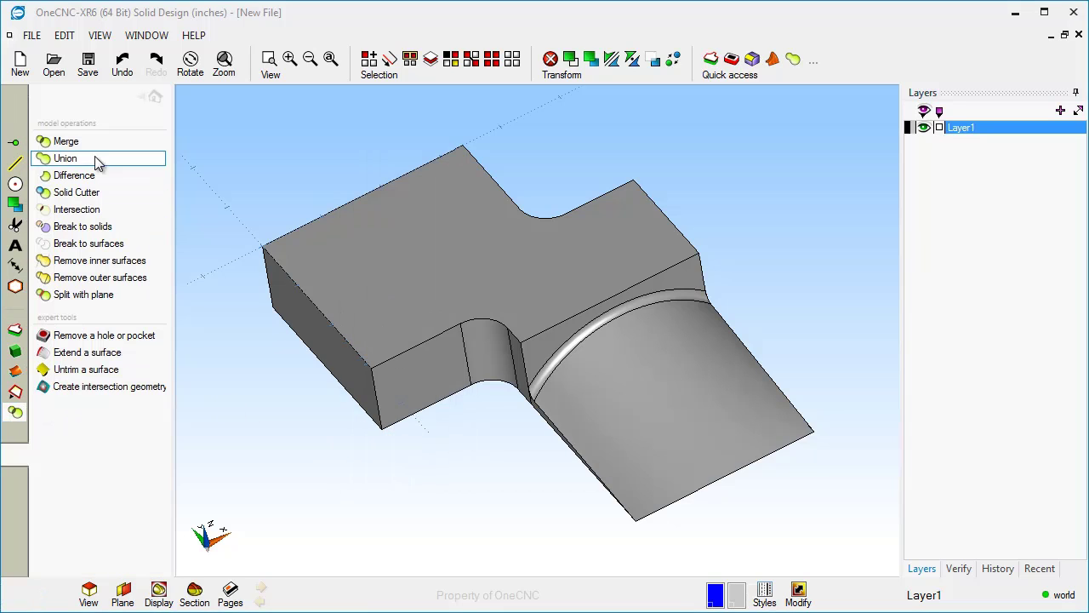
In the plan view, draw a closed line profile over the block's corner through (-2, 1), (1, 1), (1, -1), (-1.25, -2.25) and (-2, -2.25).
right_click(291, 400)
click(291, 400)
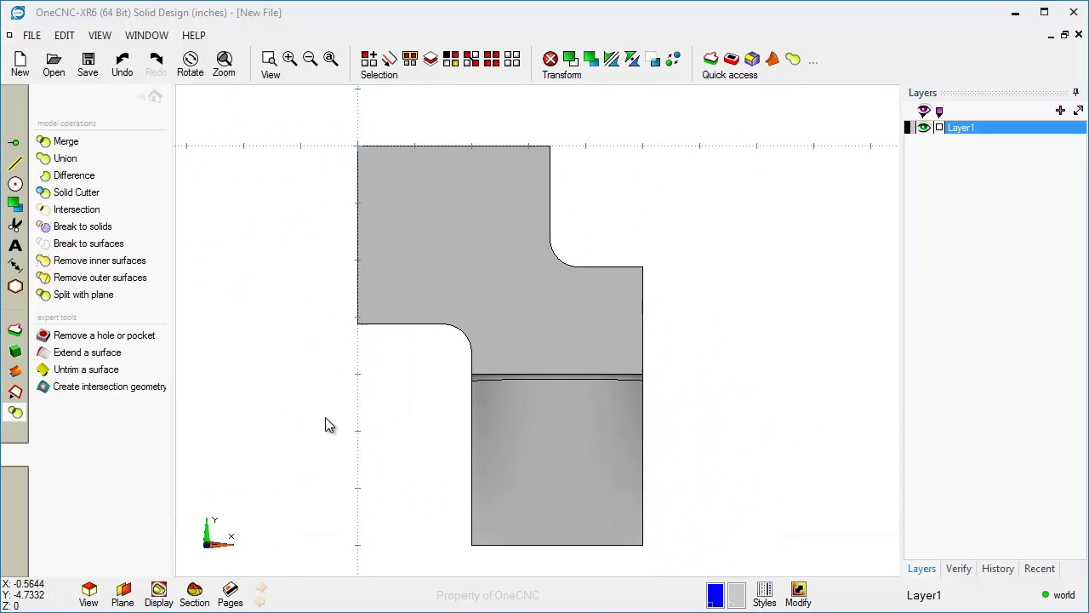
scroll(325, 418, down, 1)
middle_drag(335, 402, 384, 445)
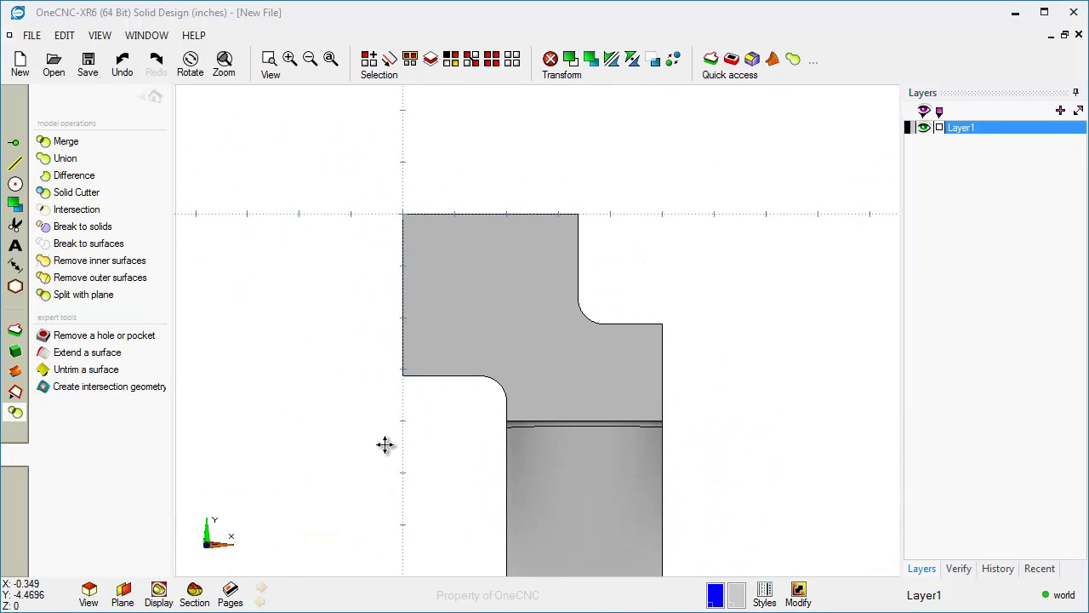
click(16, 162)
click(300, 161)
click(455, 161)
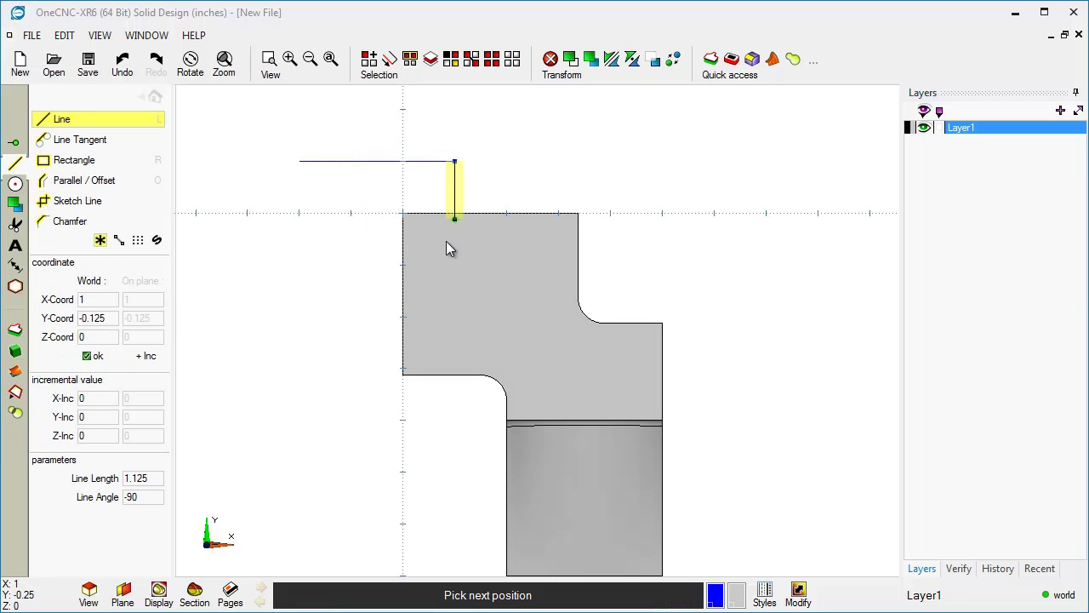
click(445, 269)
click(338, 331)
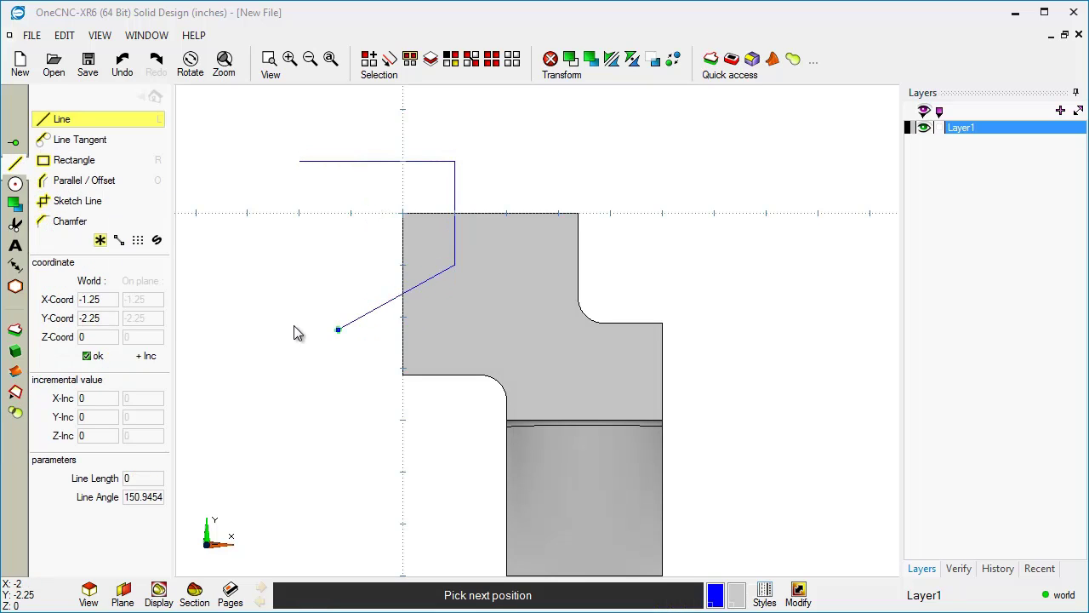
click(299, 330)
click(299, 161)
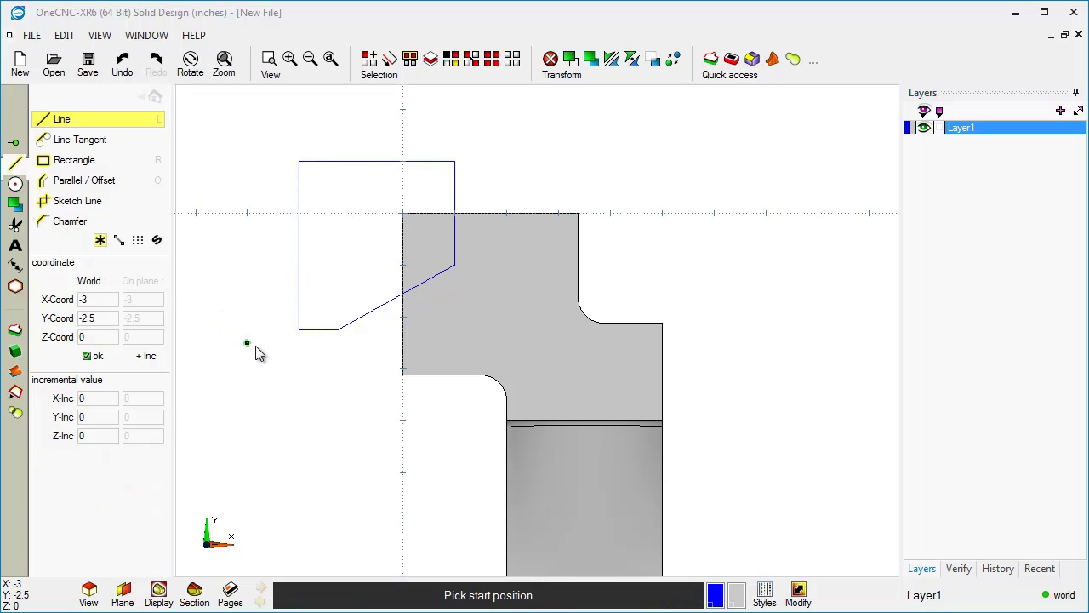
key(Escape)
Try extruding the closed corner profile 1.75 high with no taper, and undo the extrusion.
middle_drag(320, 272, 449, 212)
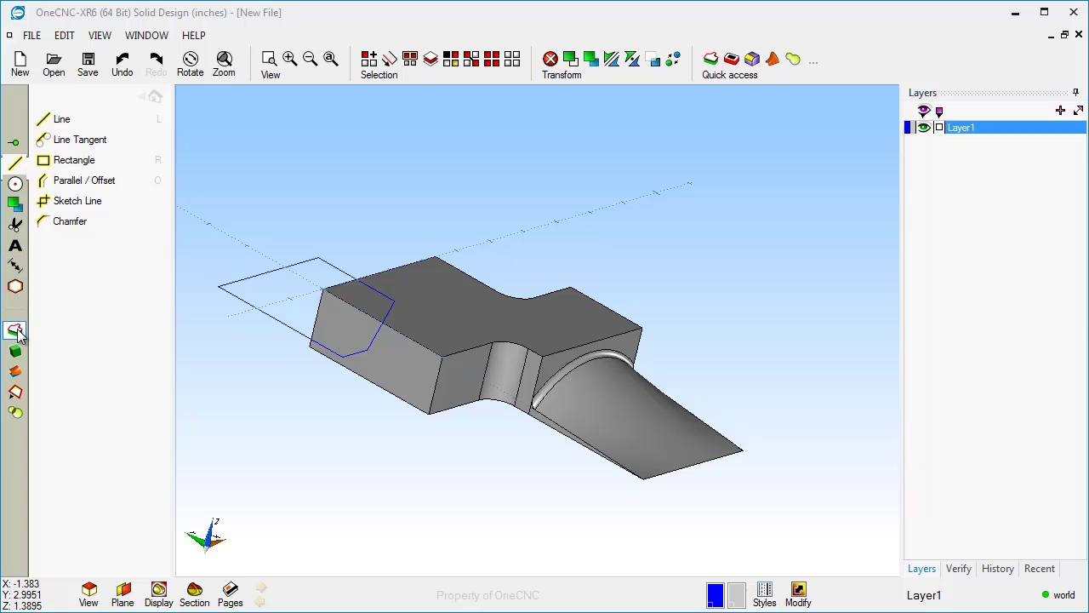
mouse_move(18, 334)
click(83, 176)
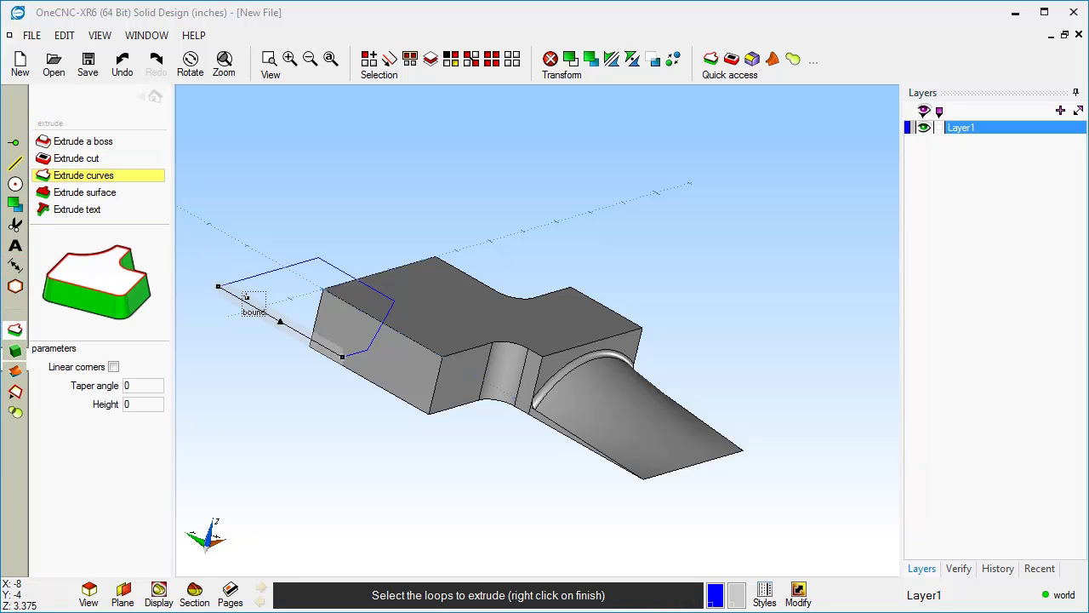
click(247, 296)
right_click(249, 281)
click(257, 210)
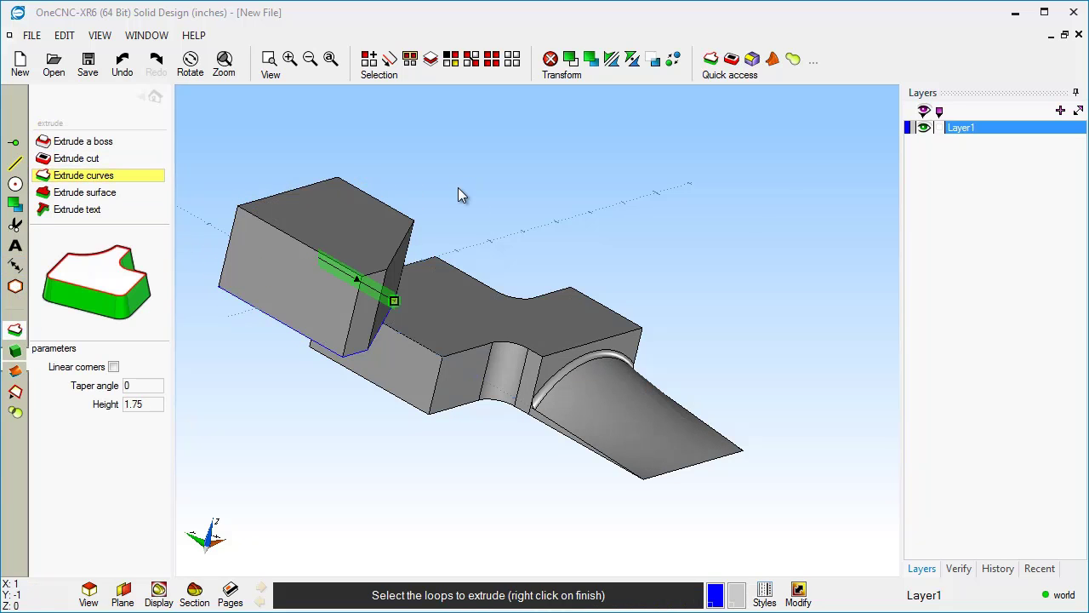
middle_drag(506, 213, 434, 203)
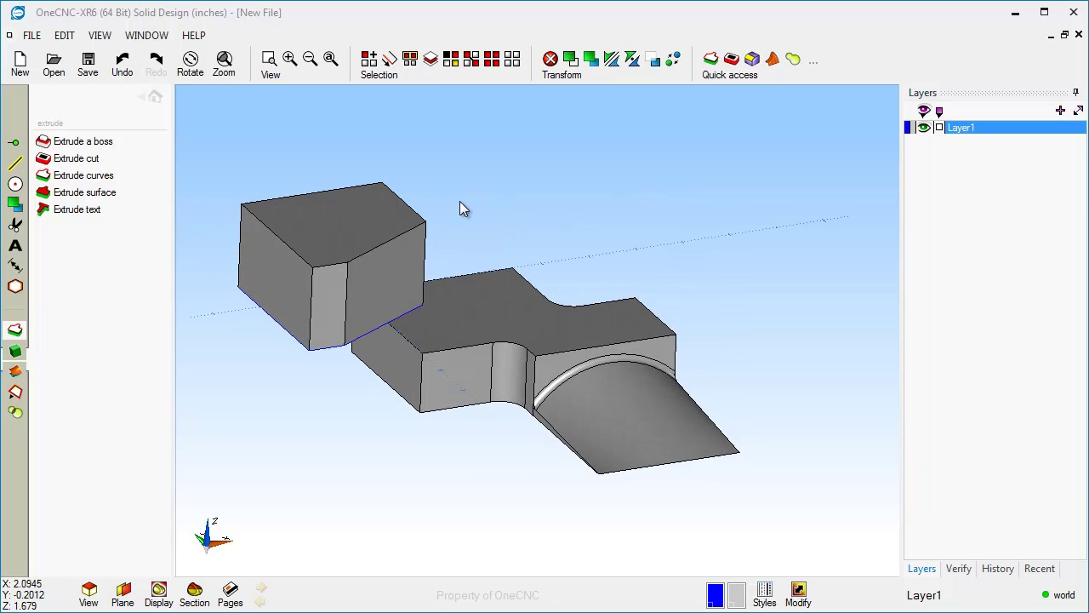
key(ctrl+z)
Extrude the closed corner profile upward as a solid with a taper angle of -12.
click(77, 176)
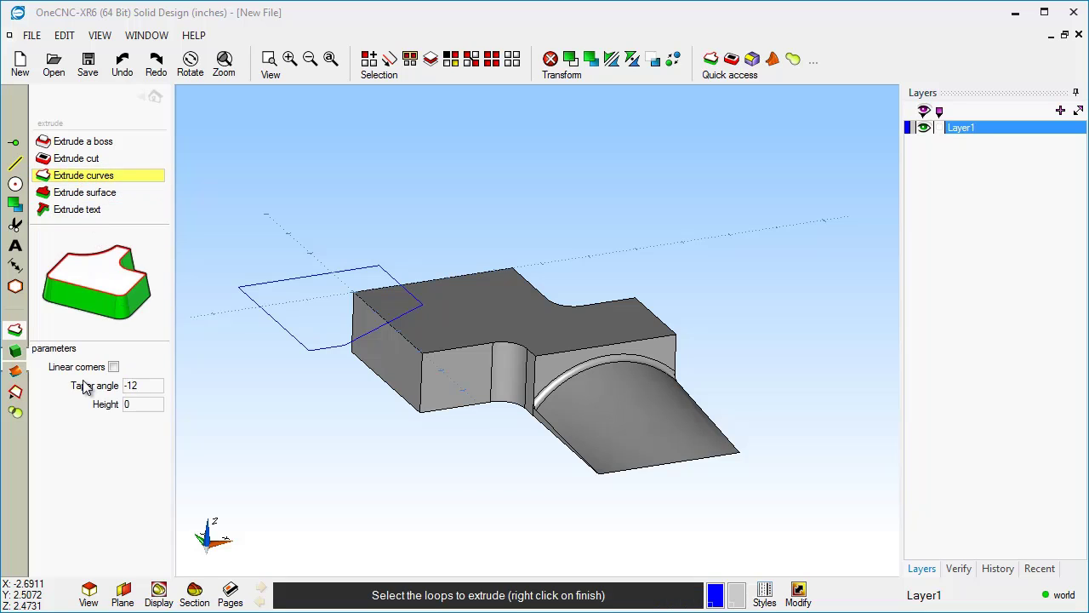
click(302, 349)
right_click(299, 351)
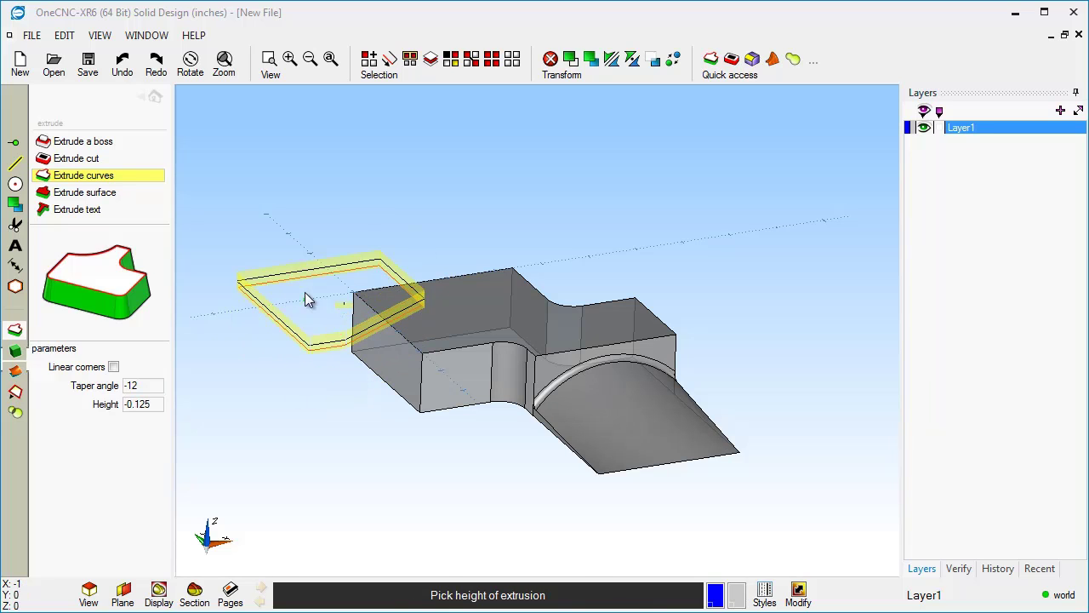
click(322, 240)
right_click(464, 220)
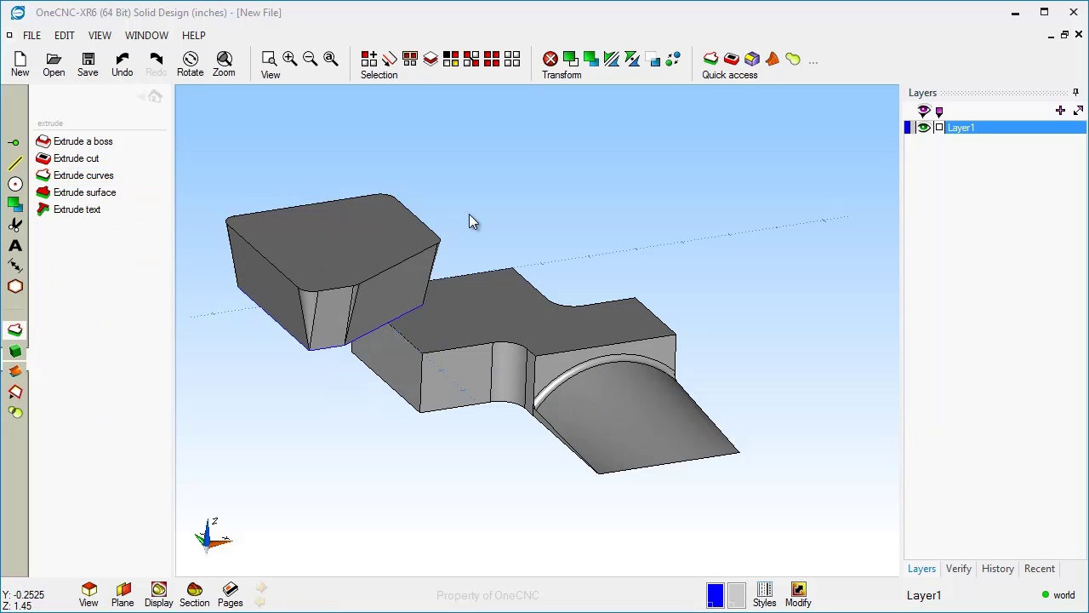
scroll(538, 233, up, 2)
scroll(537, 234, down, 3)
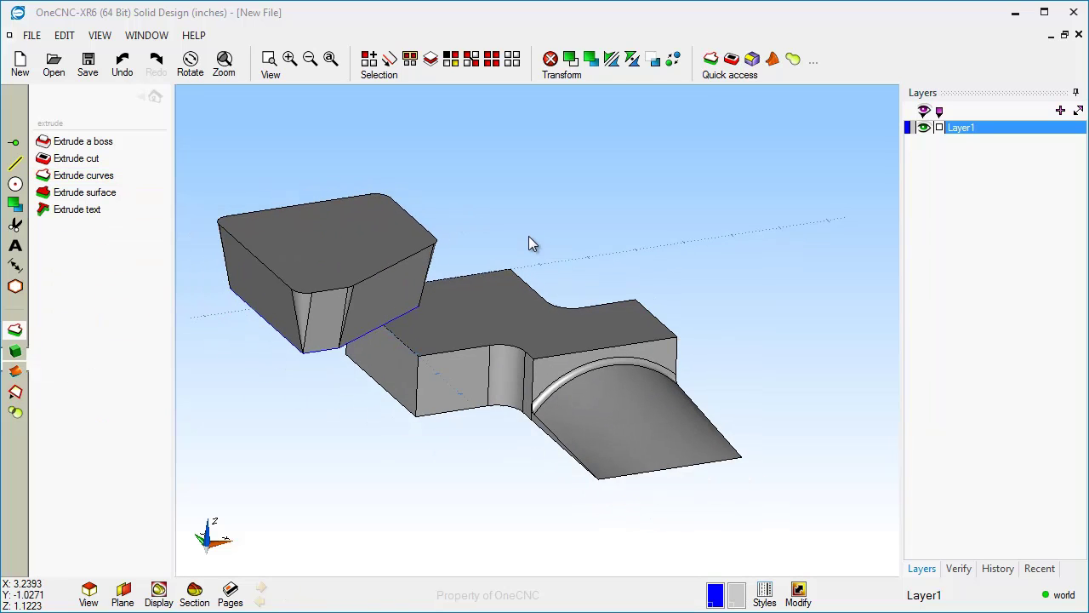
Move the tapered corner solid by -0.4 in Z so that it cuts into the block.
click(390, 290)
click(570, 59)
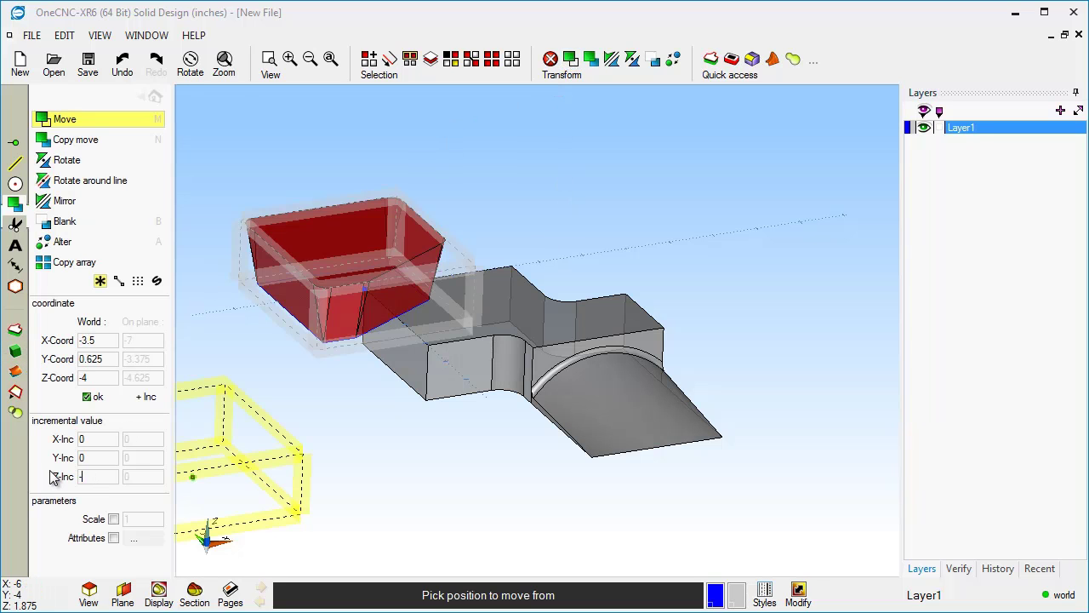
text(-2)
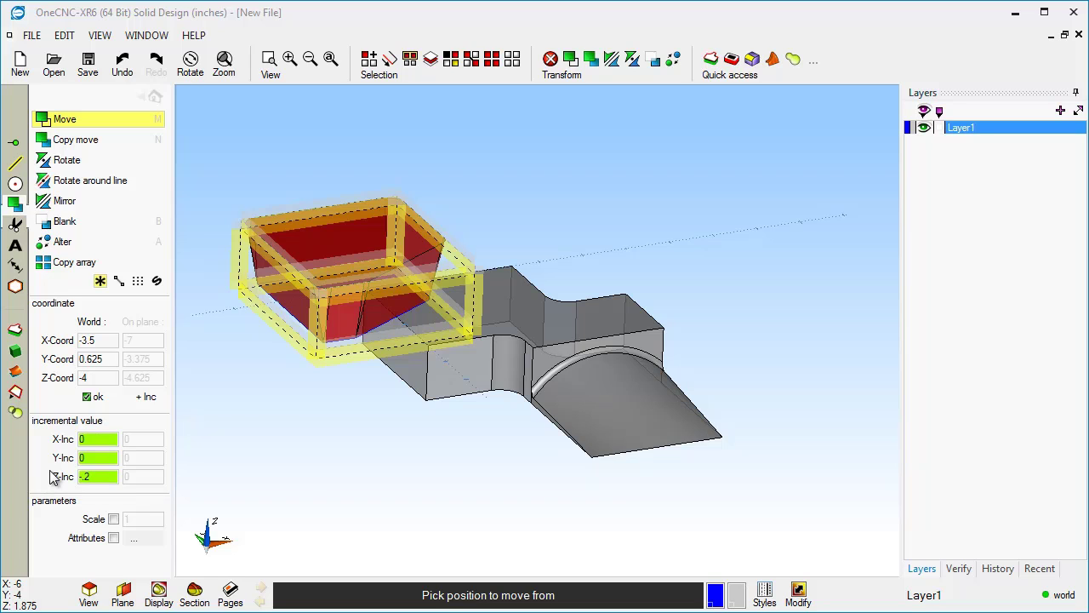
key(BackSpace)
text(4)
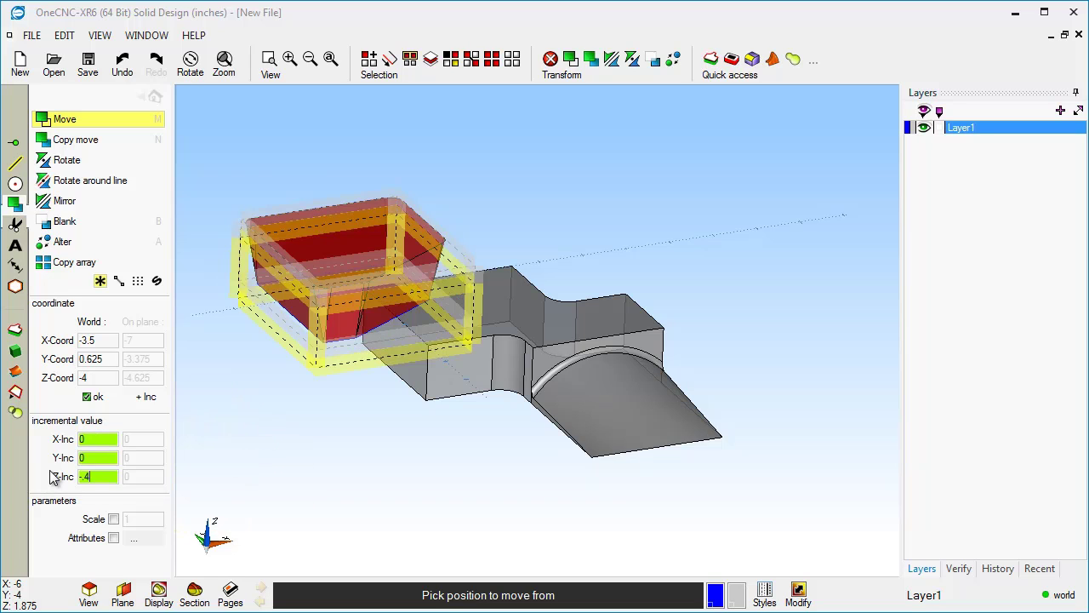
click(86, 397)
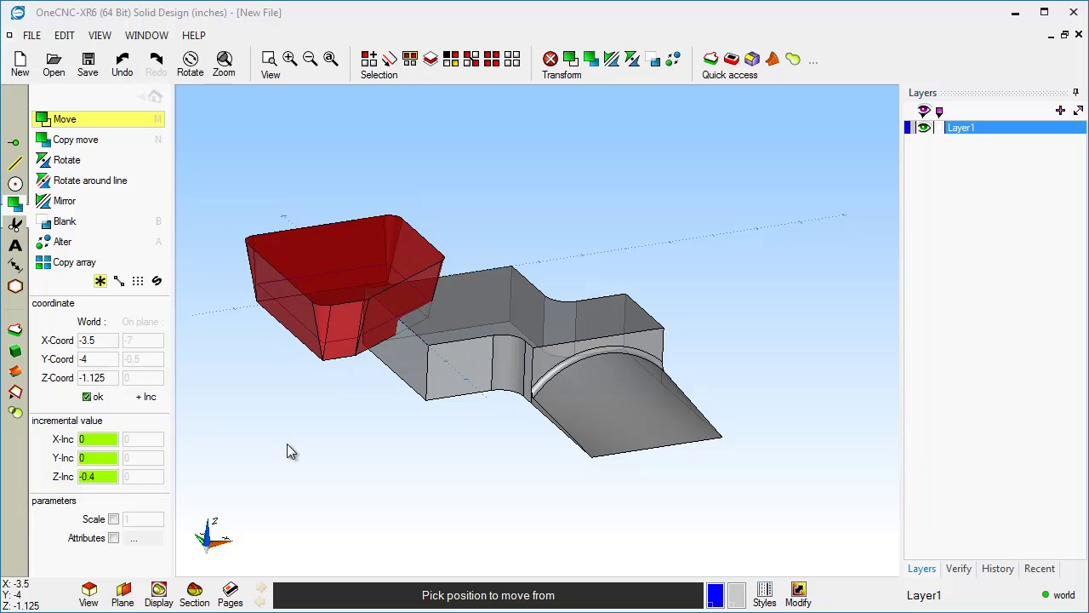
key(Escape)
Subtract the tapered corner solid from the stepped block with a Difference operation, keeping the block as the modified object.
middle_drag(323, 423, 298, 416)
middle_drag(384, 384, 448, 397)
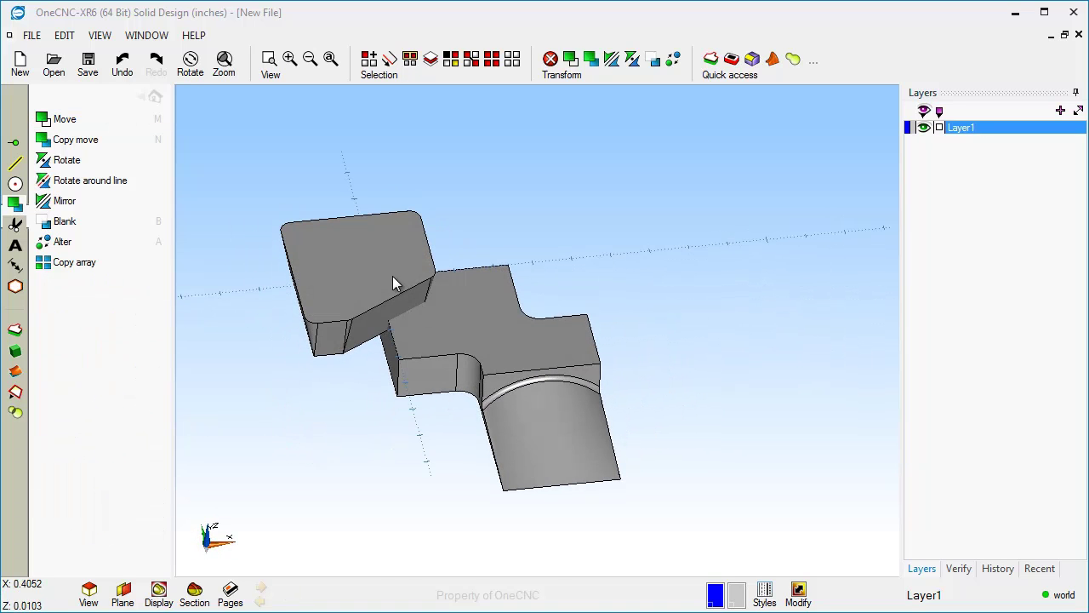
middle_drag(406, 346, 378, 342)
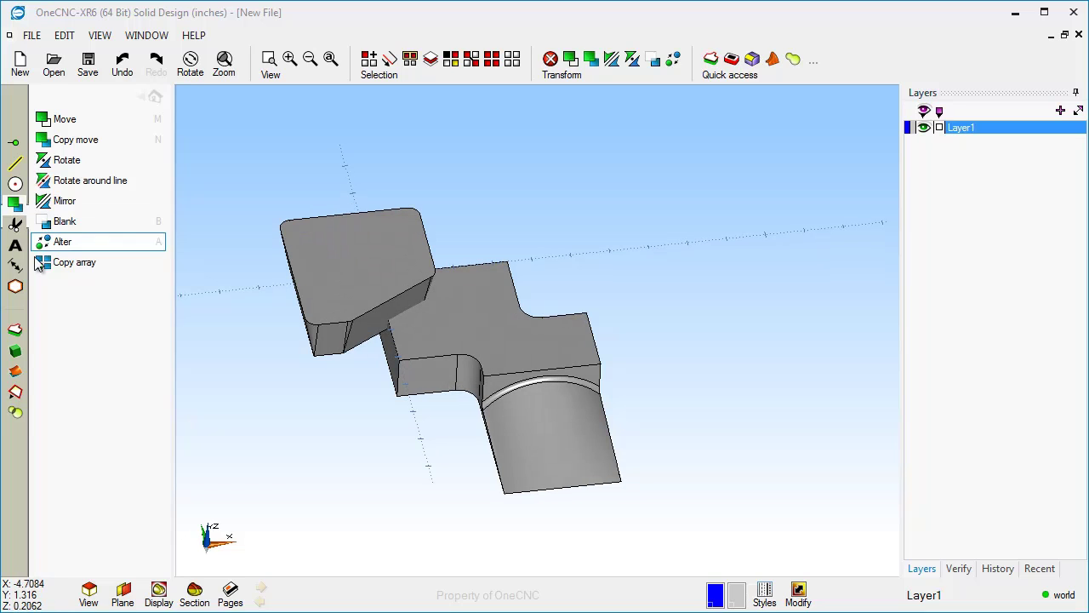
click(17, 412)
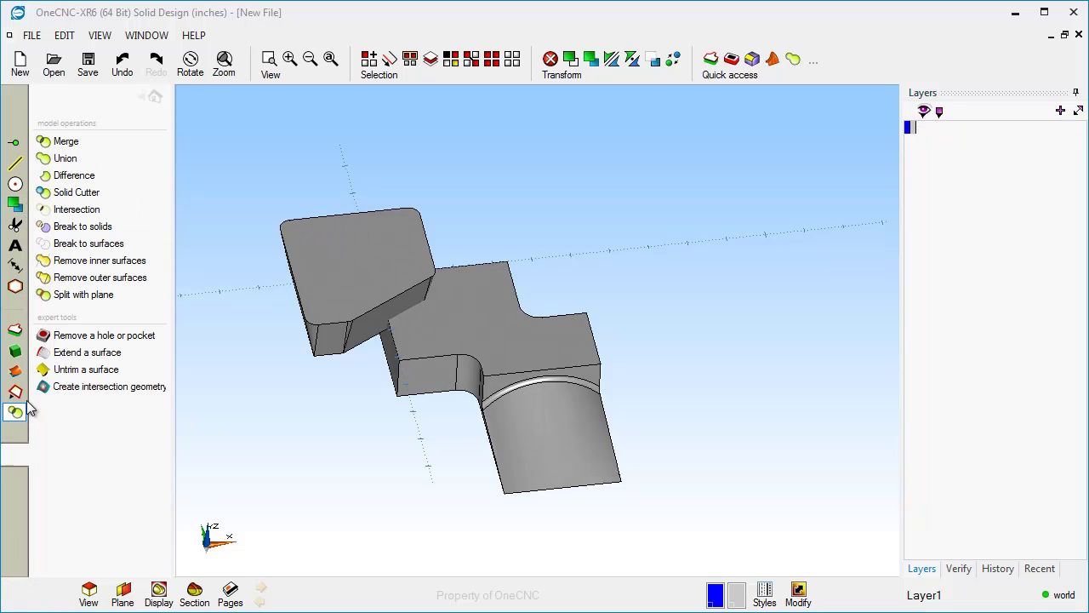
click(85, 175)
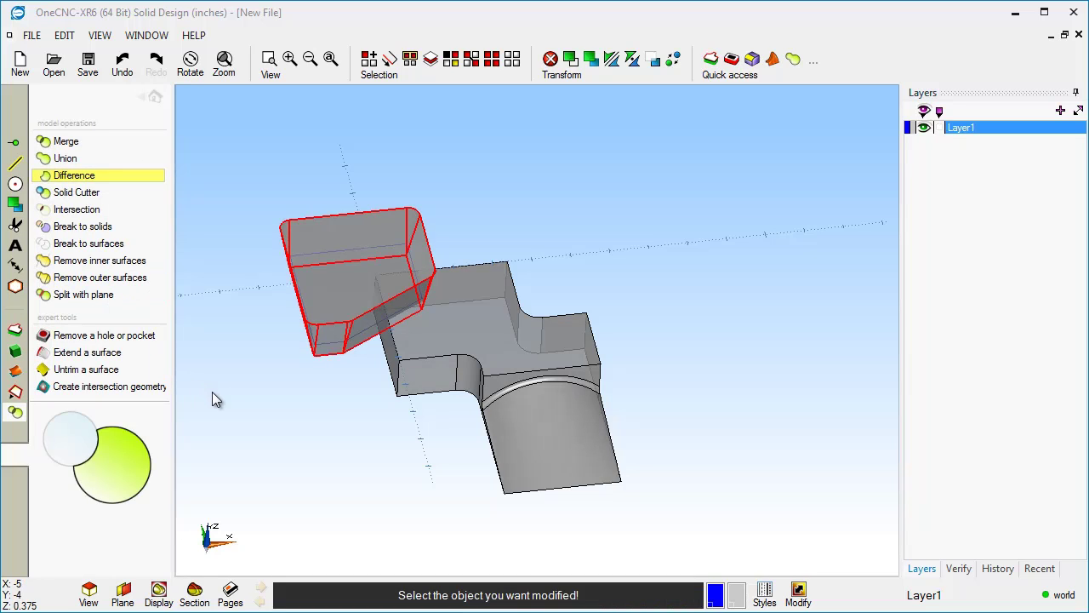
click(415, 377)
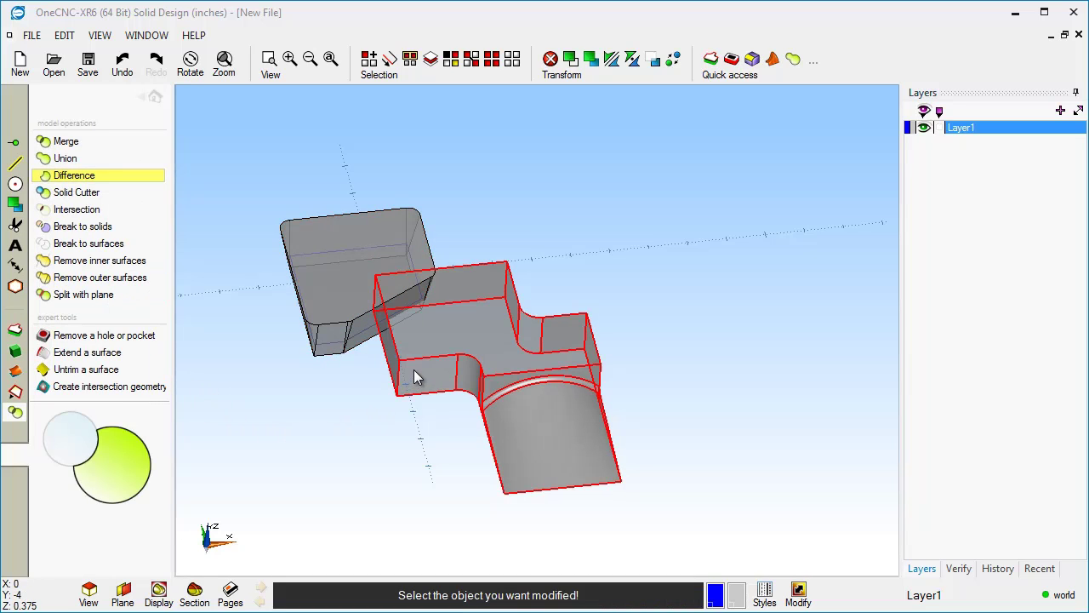
click(414, 371)
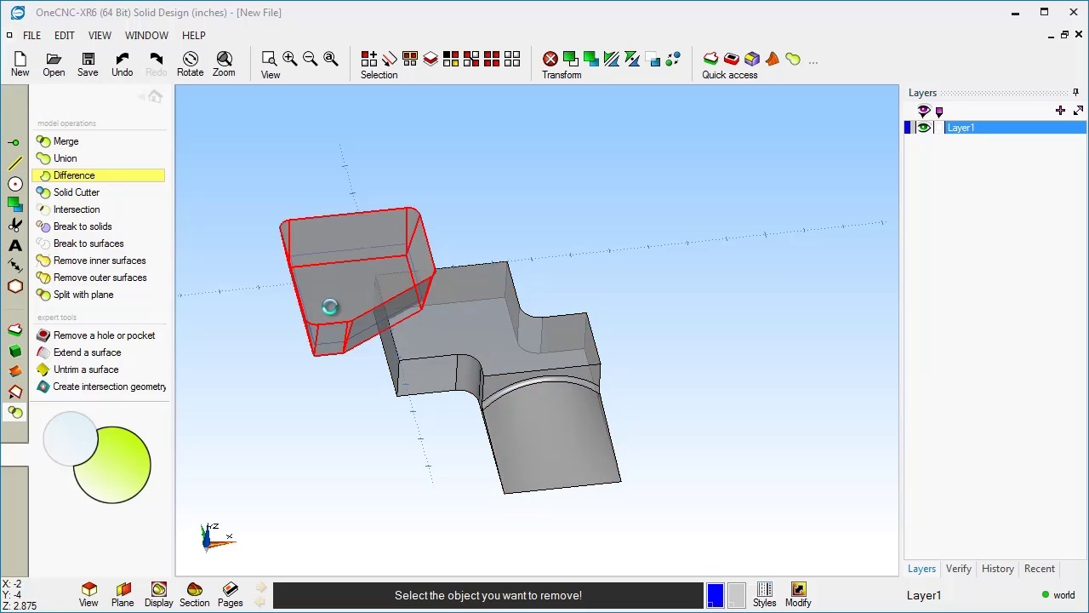
Select all the blue construction lines by colour and delete them, leaving only the solid model.
middle_drag(328, 383, 415, 437)
key(c)
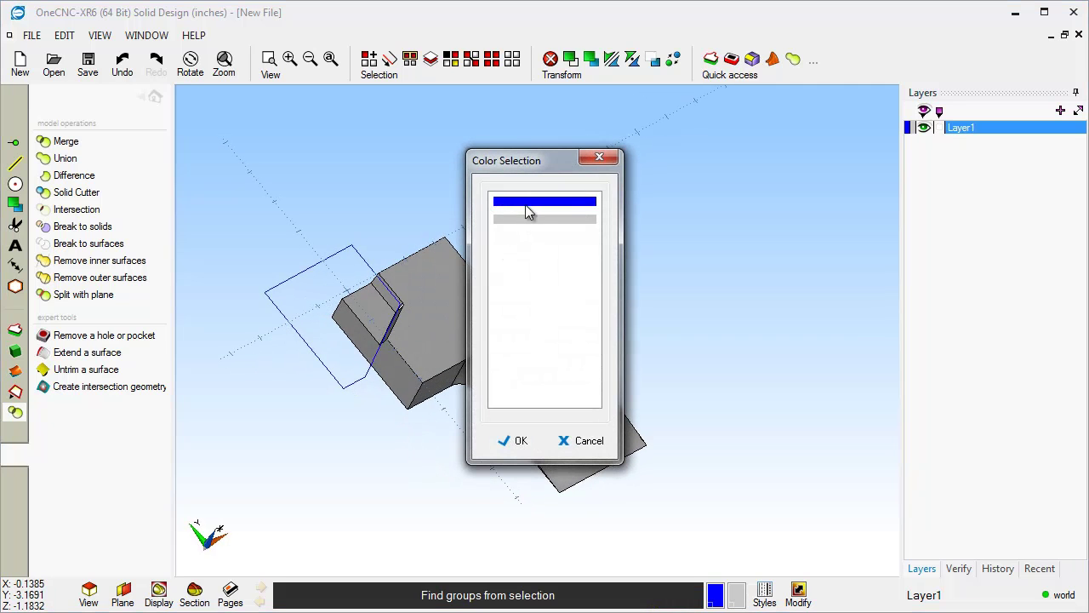
click(527, 201)
click(519, 442)
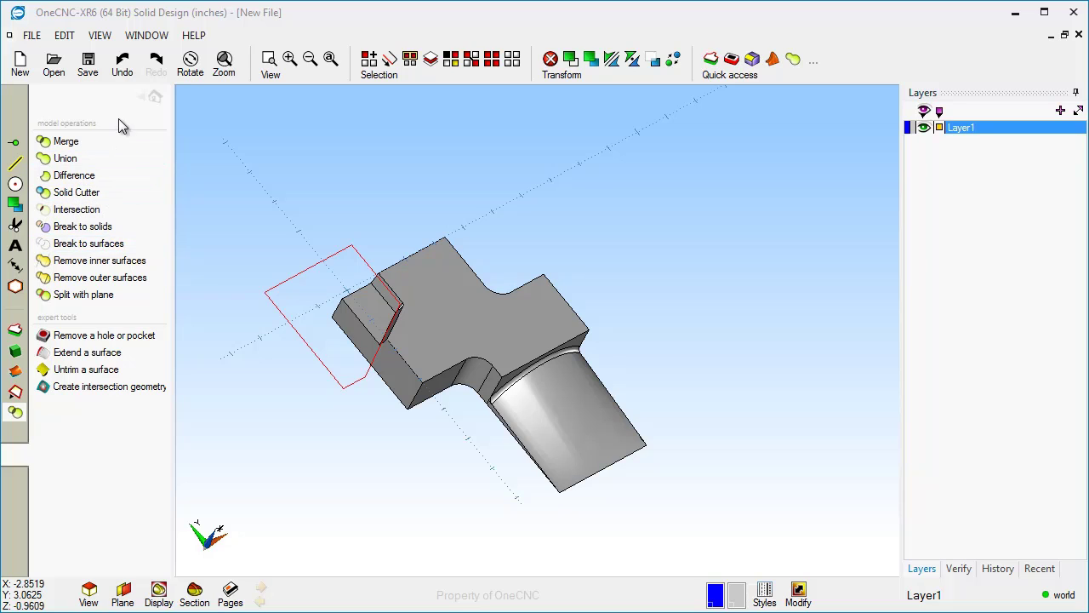
click(155, 97)
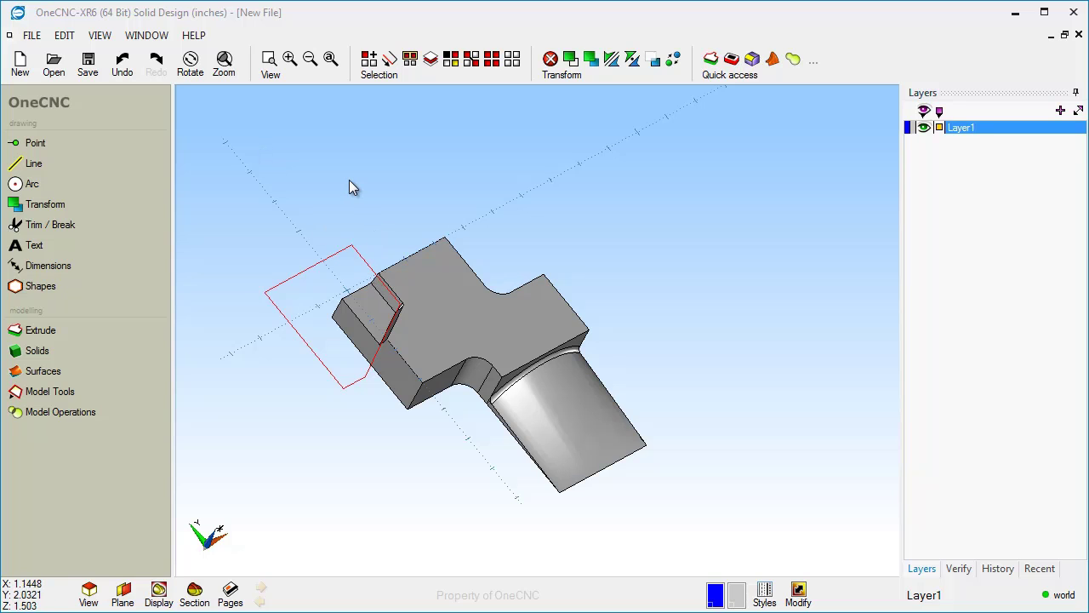
key(Delete)
middle_drag(434, 366, 466, 364)
scroll(461, 324, up, 2)
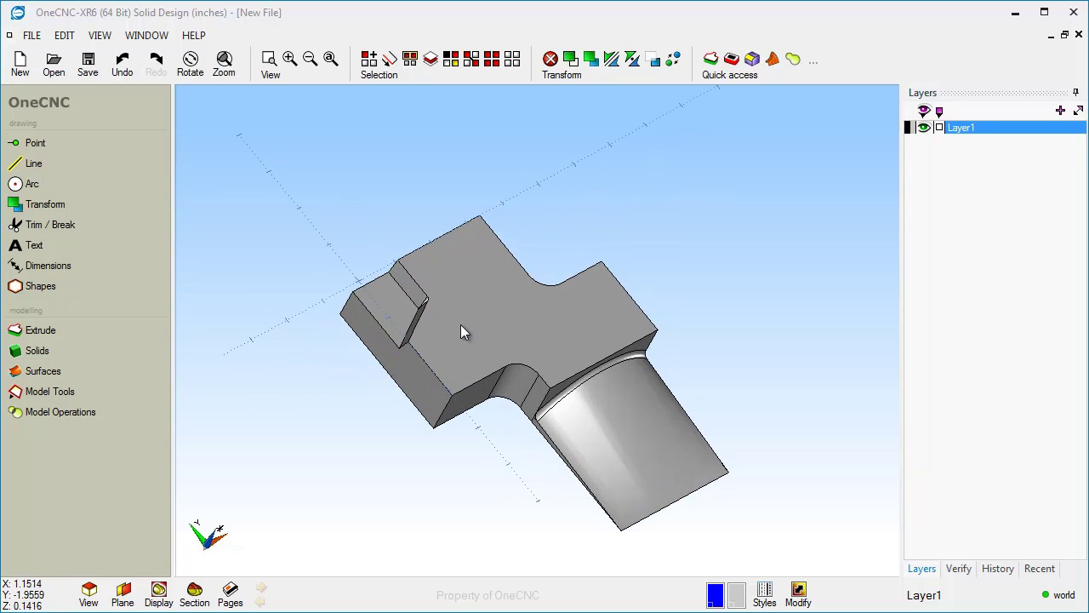
scroll(461, 324, up, 2)
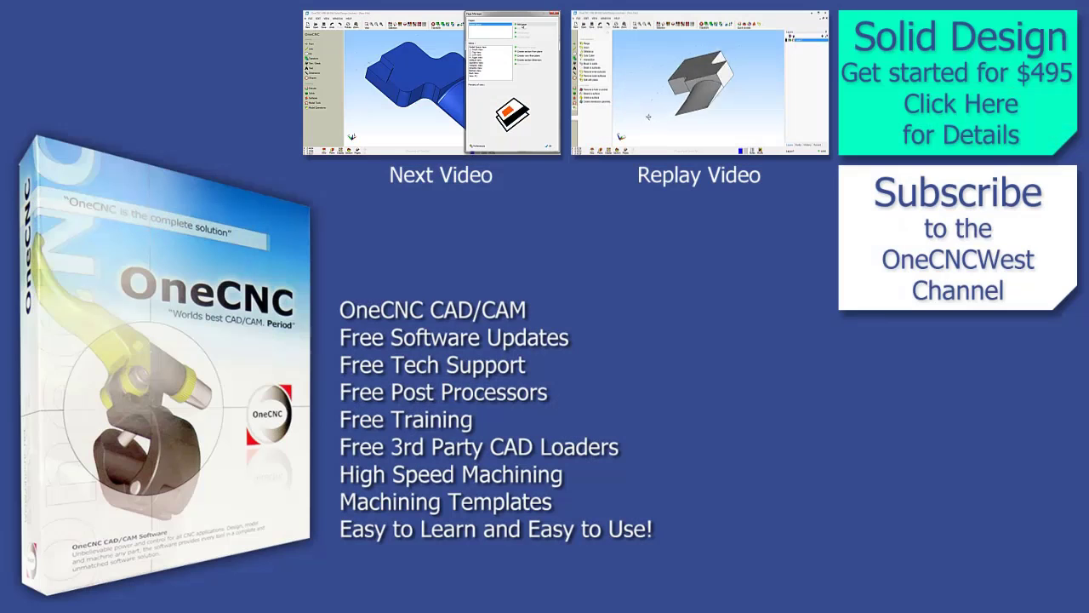